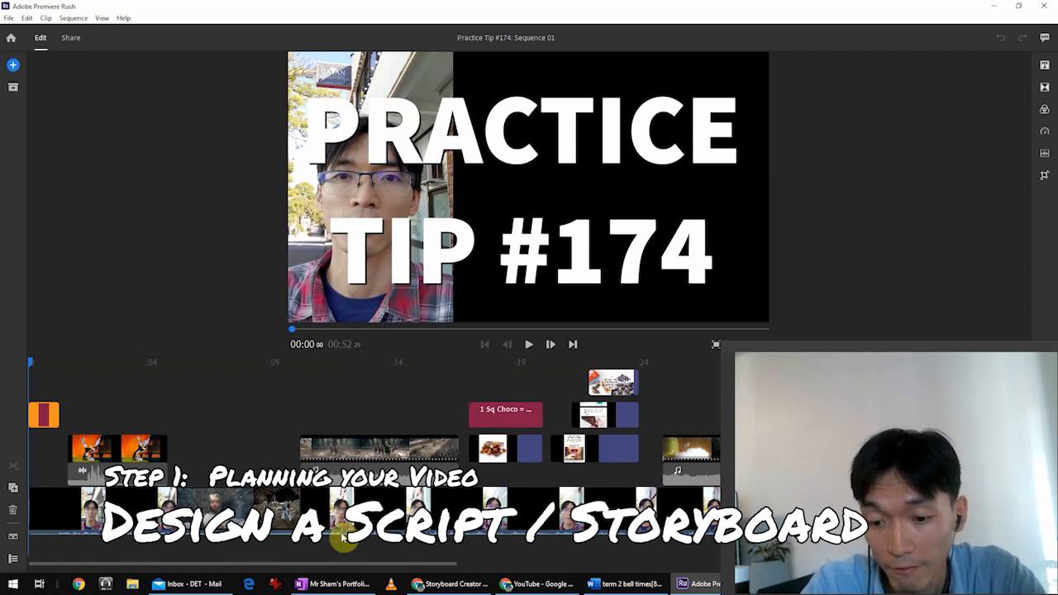
Switch to OneNote and review the Practice Tip #174 script together with the list of visual cues beside it.
{"action": "left_click", "coordinate": [339, 584]}
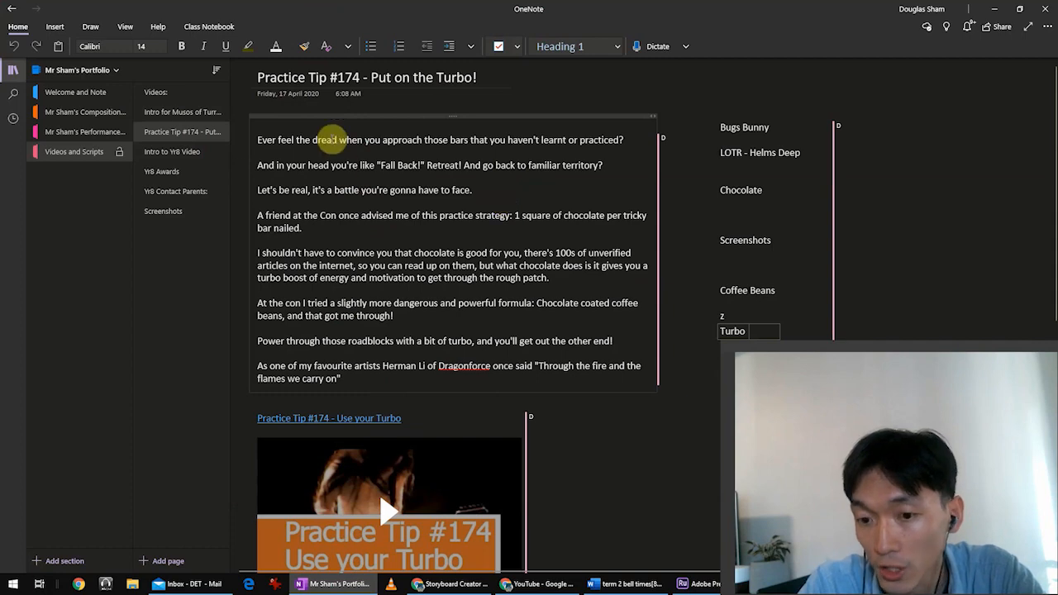
{"action": "left_click_drag", "start_coordinate": [271, 140], "coordinate": [418, 357]}
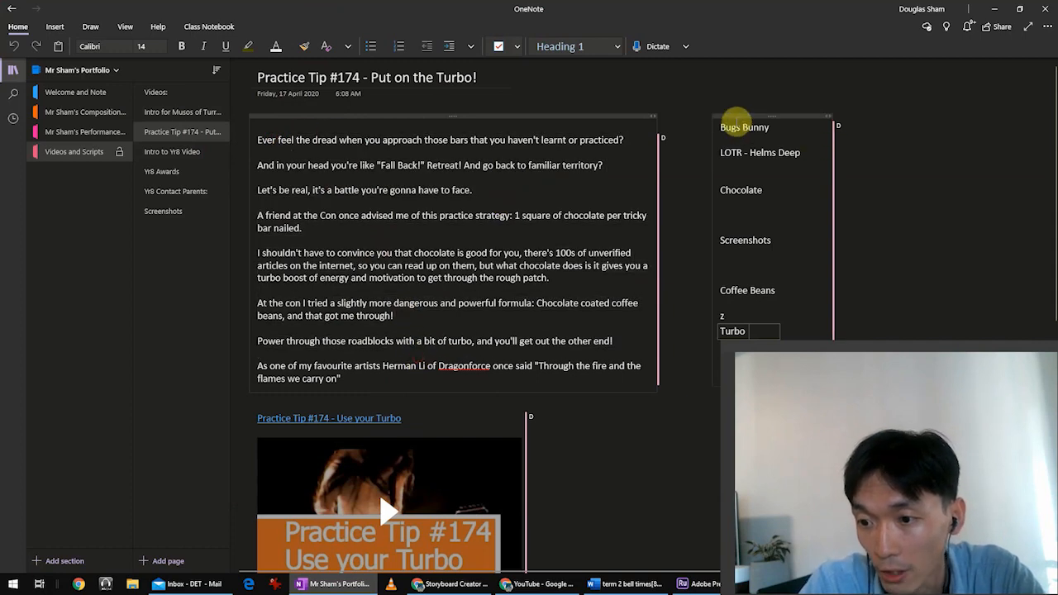
{"action": "left_click_drag", "start_coordinate": [721, 126], "coordinate": [786, 225]}
{"action": "left_click", "coordinate": [786, 225]}
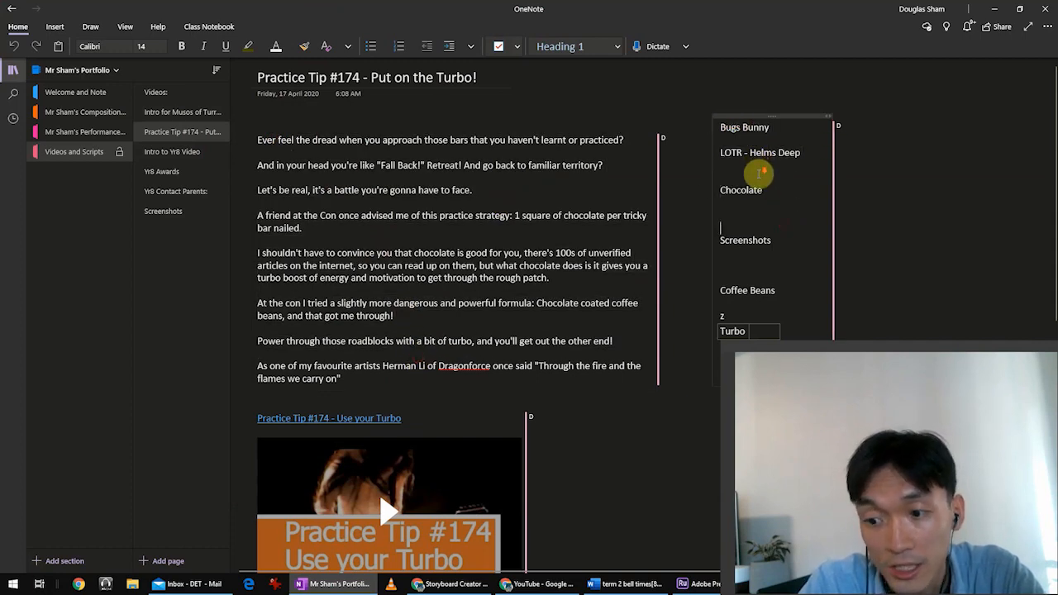
{"action": "scroll", "coordinate": [760, 182], "scroll_direction": "down", "scroll_amount": 2}
{"action": "scroll", "coordinate": [766, 157], "scroll_direction": "up", "scroll_amount": 2}
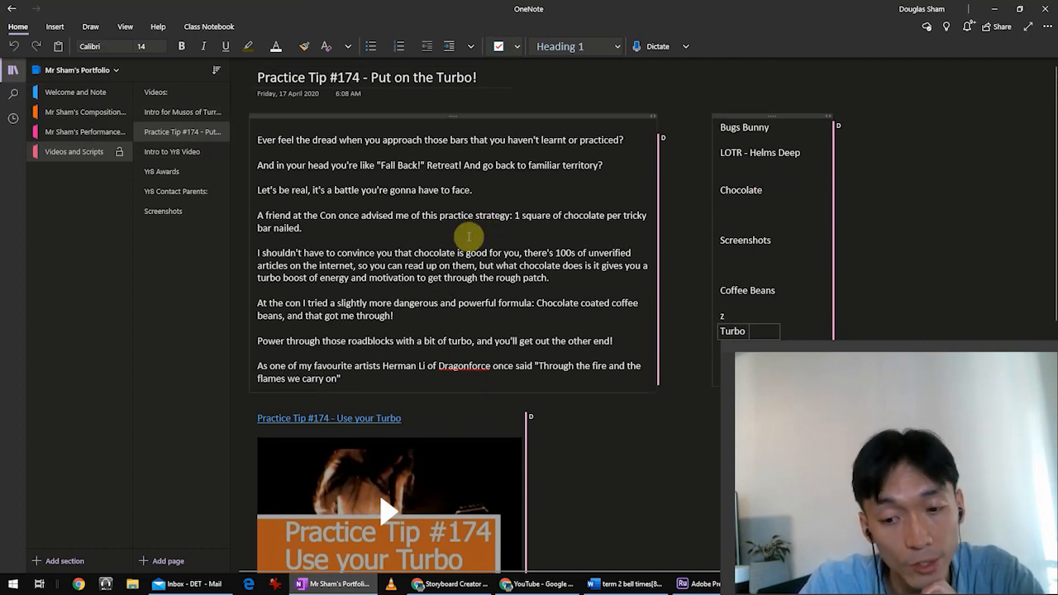
Switch to Chrome and look over the Plot storyboard creator's home page.
{"action": "left_click", "coordinate": [467, 585]}
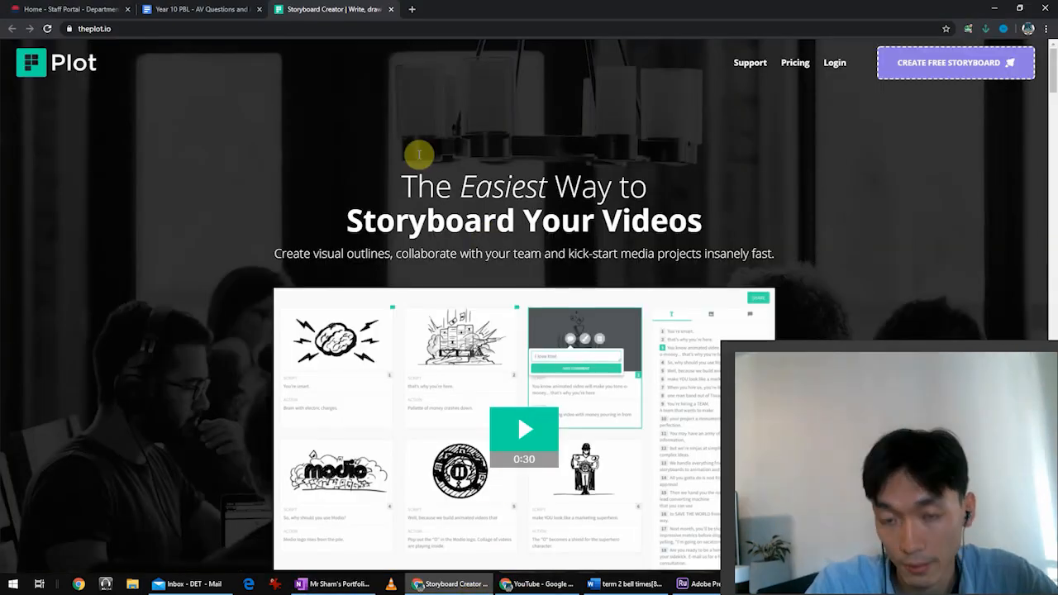
{"action": "scroll", "coordinate": [364, 182], "scroll_direction": "down", "scroll_amount": 1}
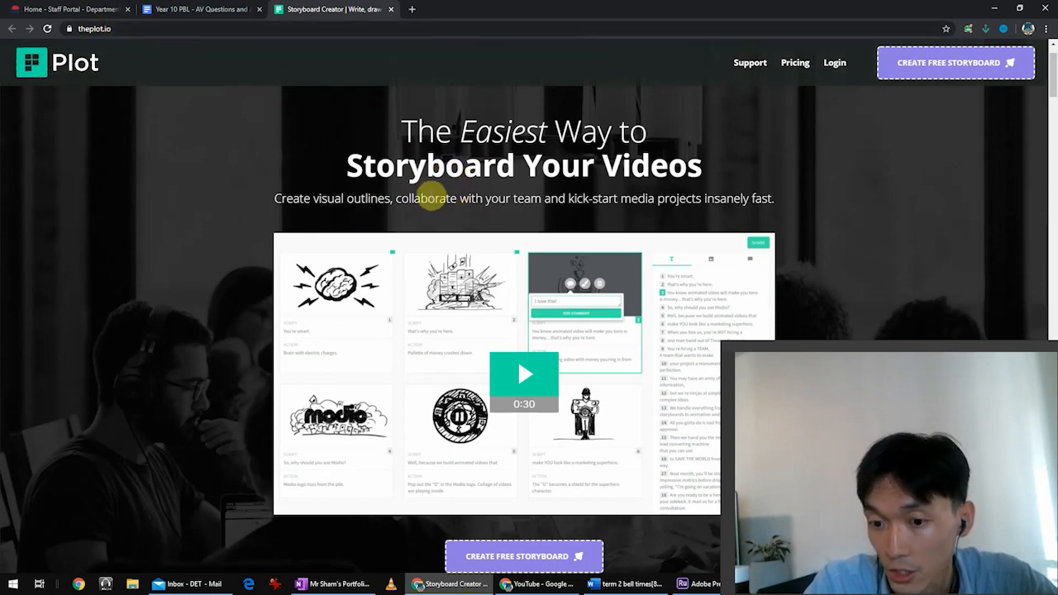
Switch to File Explorer and look through the images and video clips gathered in the Practice Tip folder.
{"action": "key", "text": "alt+Tab"}
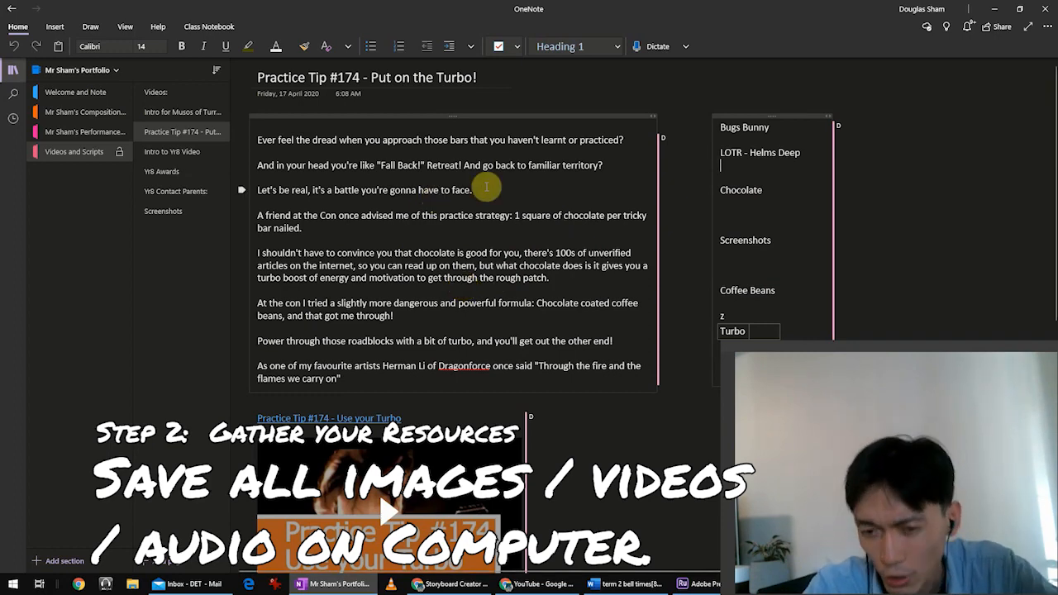
{"action": "left_click", "coordinate": [414, 253]}
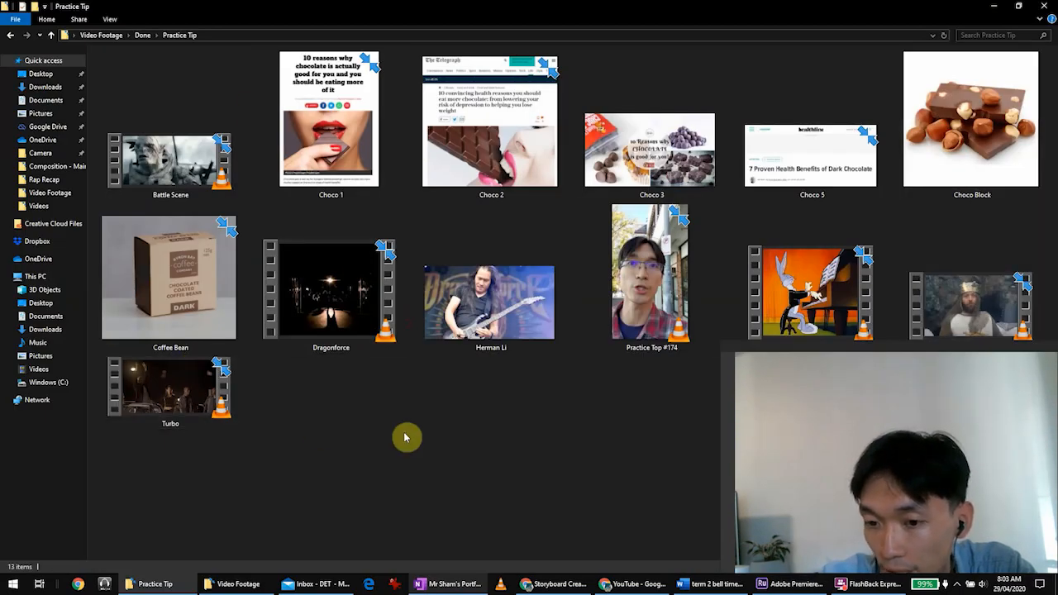
{"action": "left_click", "coordinate": [814, 308]}
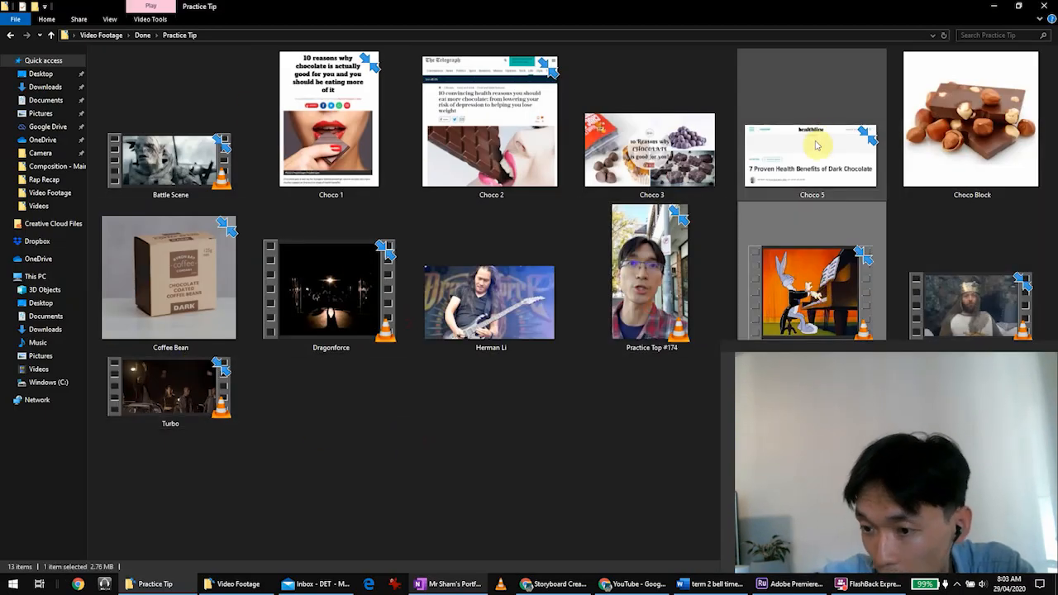
{"action": "left_click", "coordinate": [659, 165]}
{"action": "left_click", "coordinate": [487, 462]}
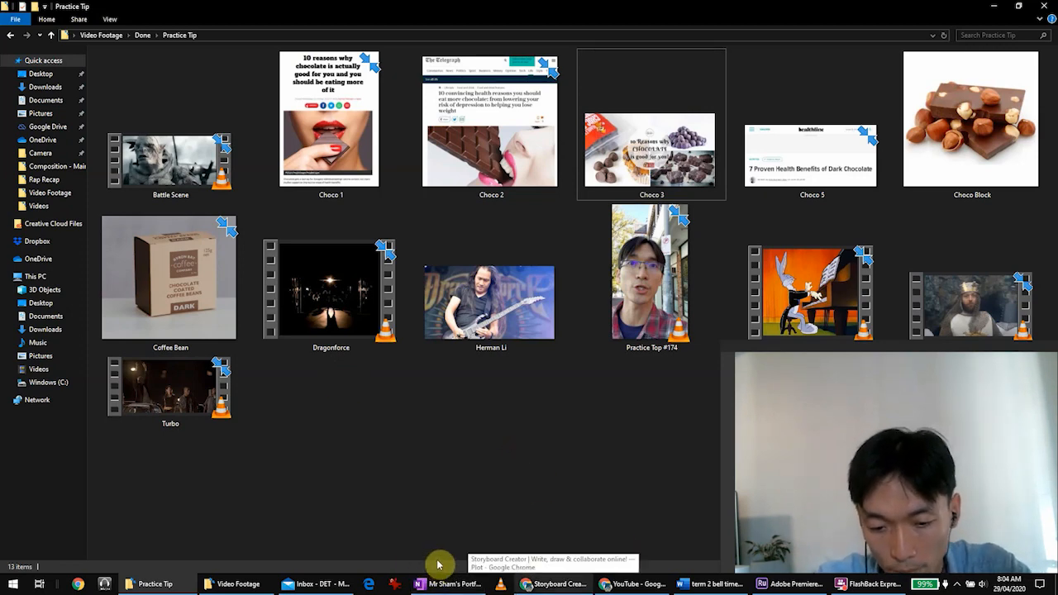
Switch to Adobe Premiere Rush, play the Practice Tip #174 sequence from its start and pause it after about 25 seconds.
{"action": "key", "text": "alt+Tab"}
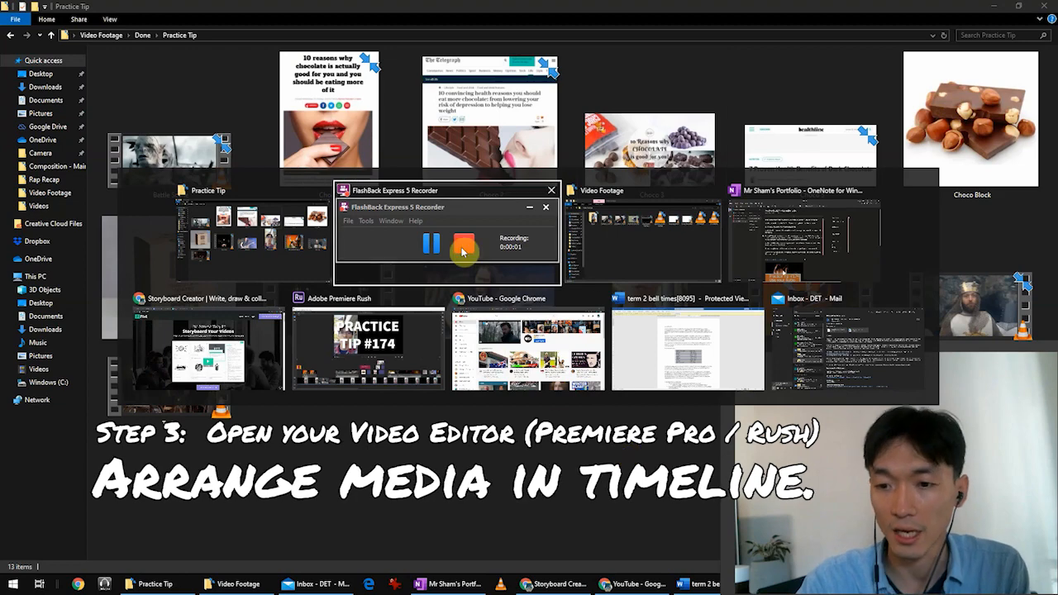
{"action": "left_click", "coordinate": [244, 227]}
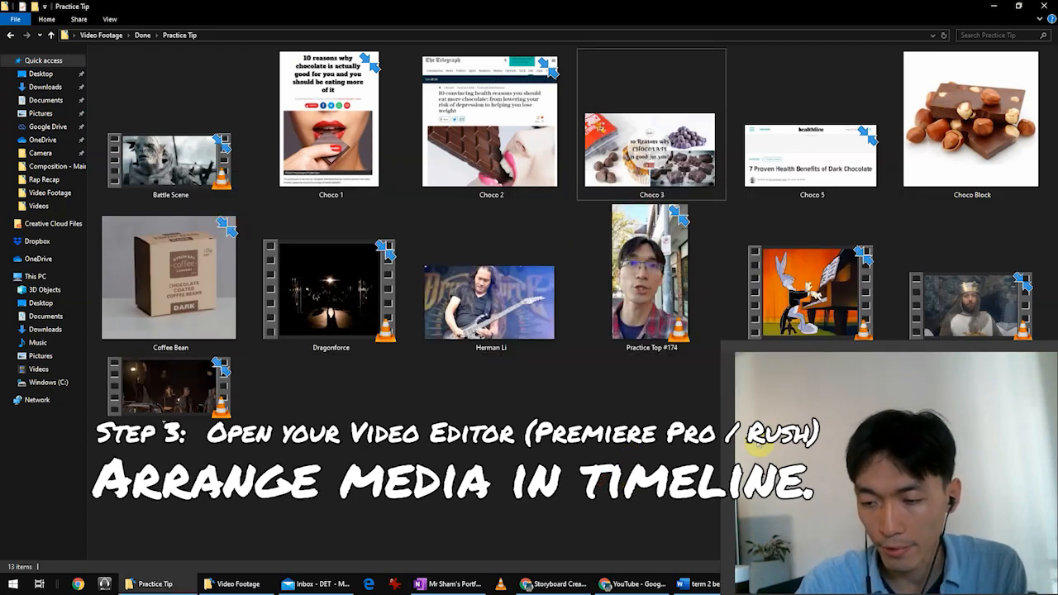
{"action": "key", "text": "alt+Tab"}
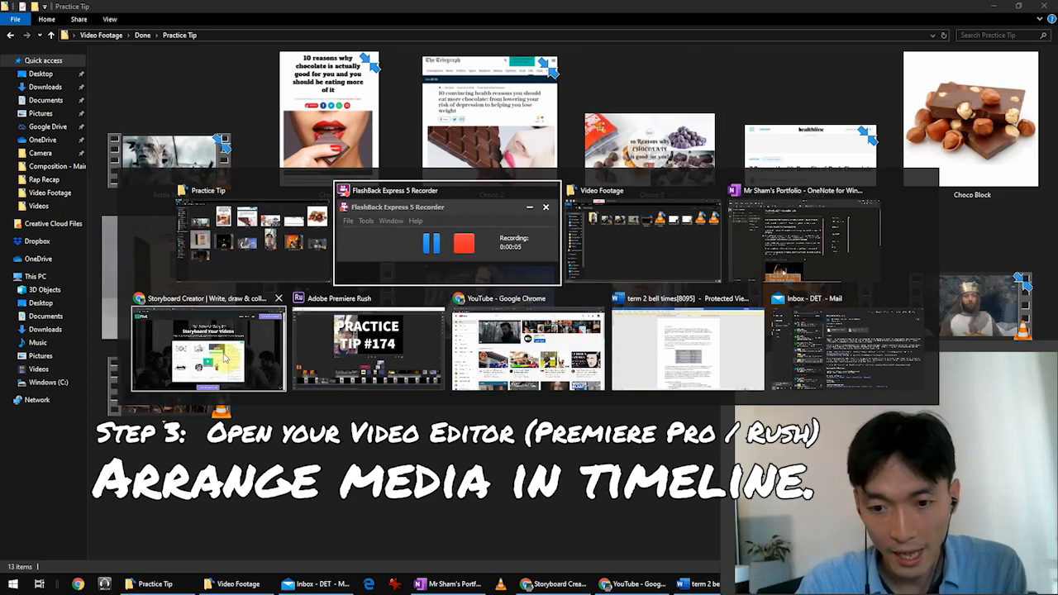
{"action": "left_click", "coordinate": [351, 381]}
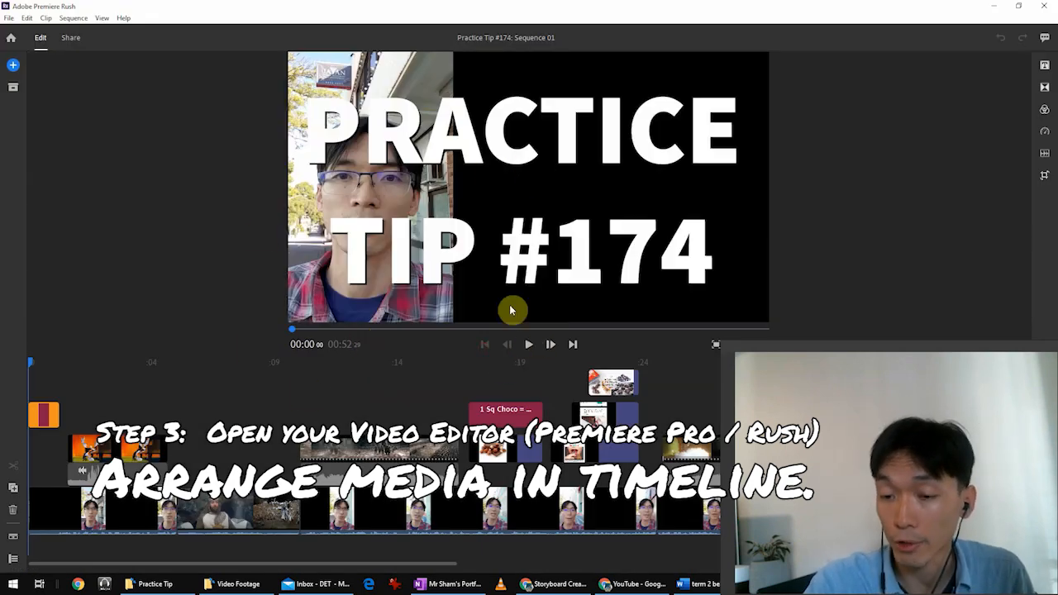
{"action": "left_click", "coordinate": [524, 347]}
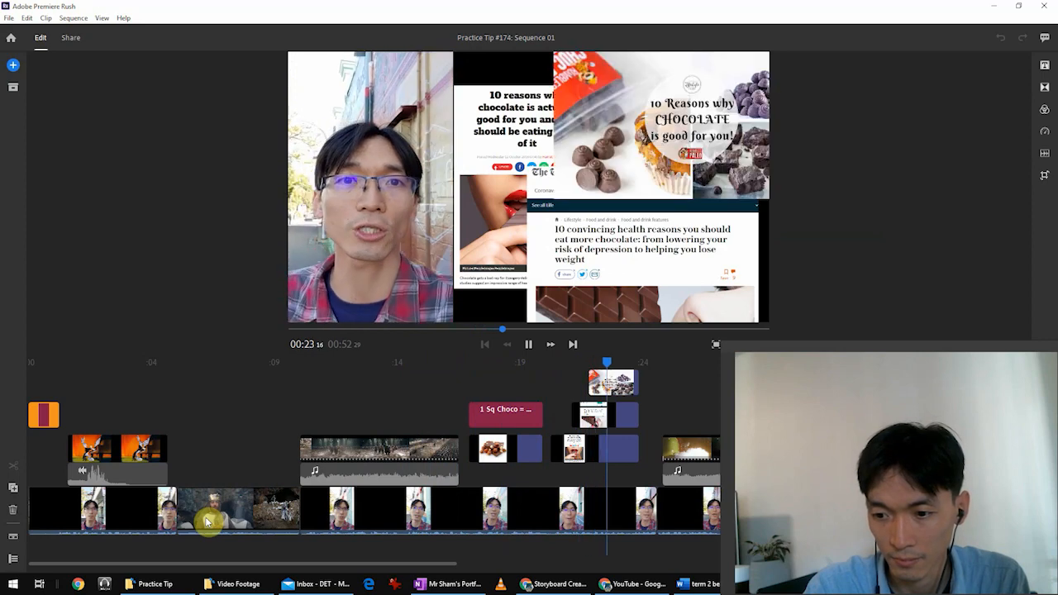
{"action": "key", "text": "space"}
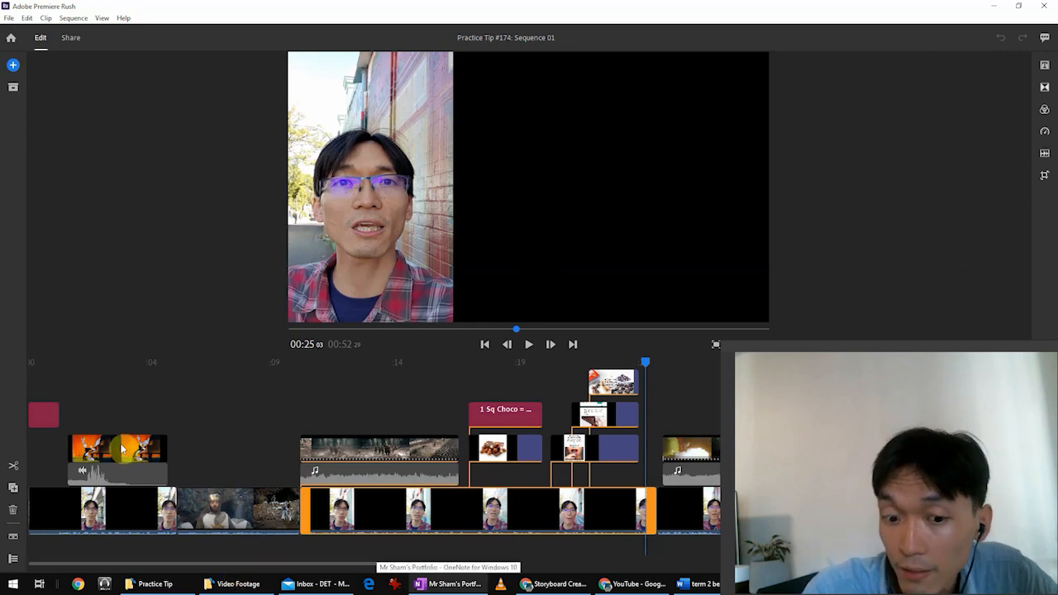
Select the opening title clip, return the playhead to the start of the sequence and show the title styles.
{"action": "left_click", "coordinate": [46, 416]}
{"action": "left_click", "coordinate": [49, 364]}
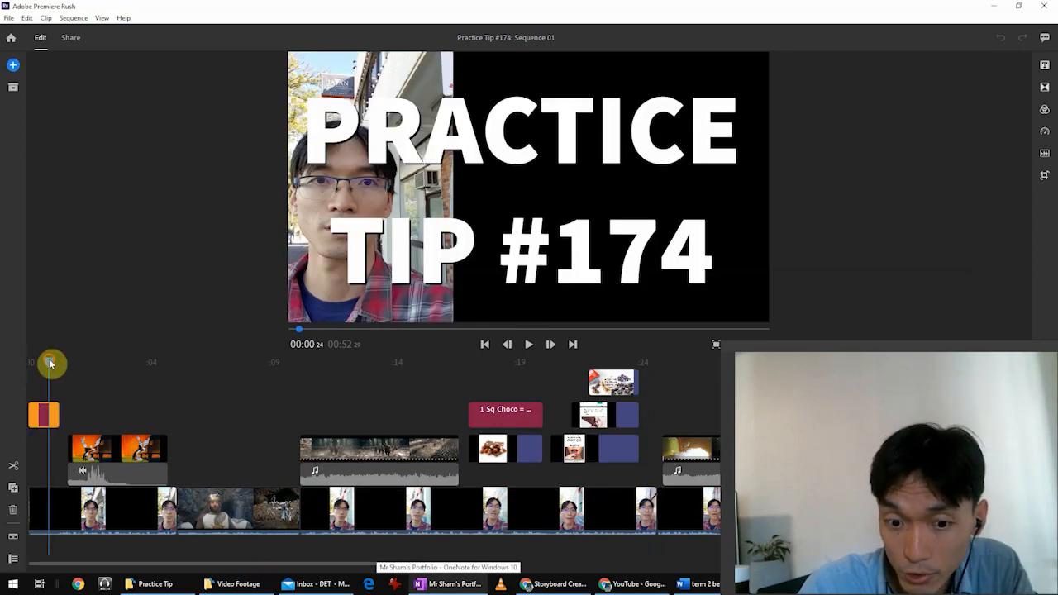
{"action": "left_click_drag", "start_coordinate": [50, 363], "coordinate": [33, 395]}
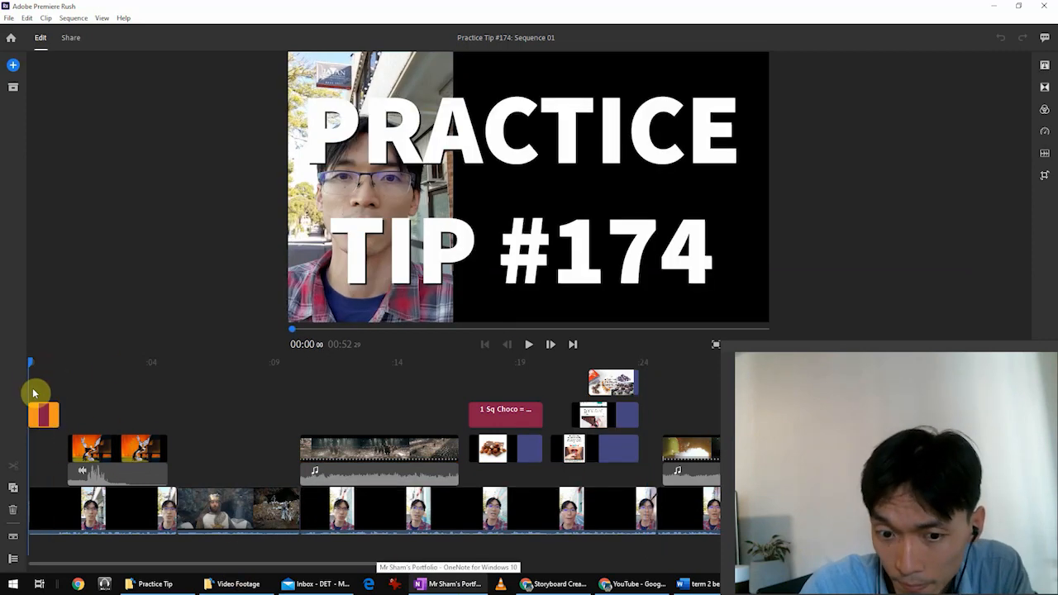
{"action": "left_click", "coordinate": [1031, 68]}
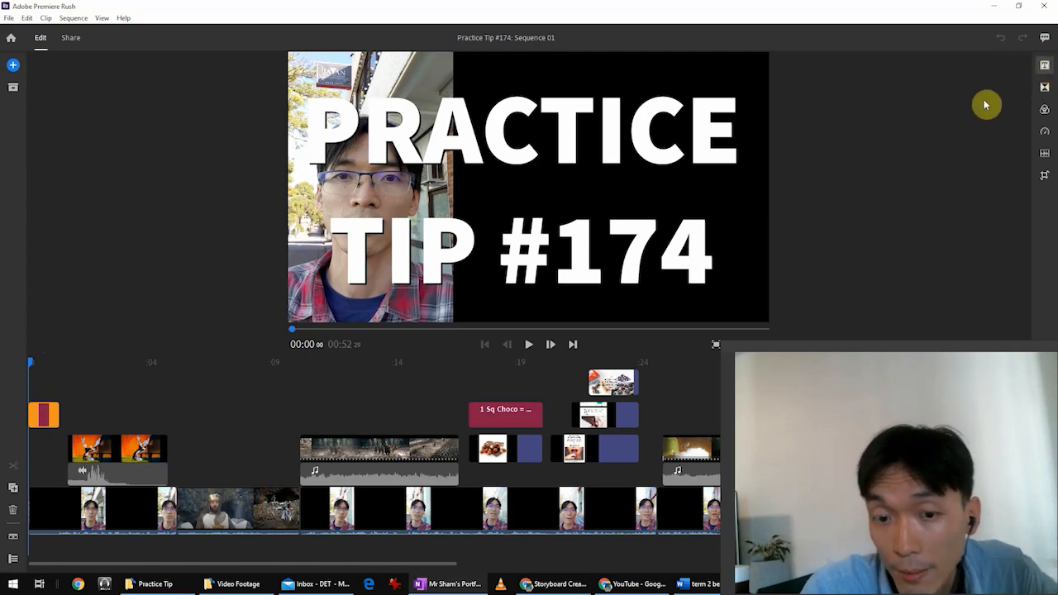
{"action": "left_click", "coordinate": [791, 196]}
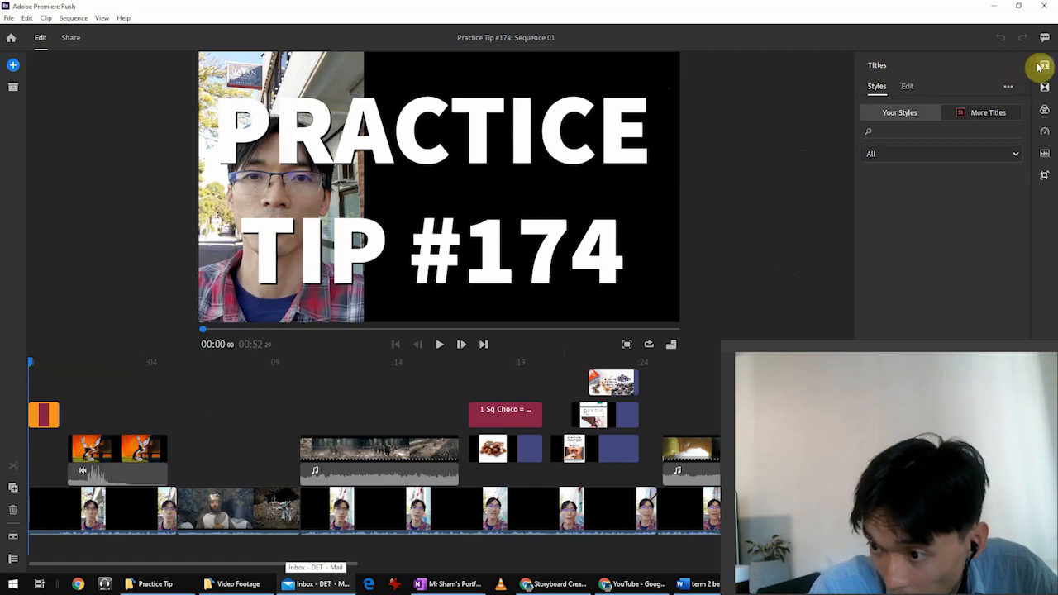
Select the opening title clip again and display the additional title templates available under More Titles.
{"action": "left_click", "coordinate": [92, 395]}
{"action": "left_click", "coordinate": [41, 417]}
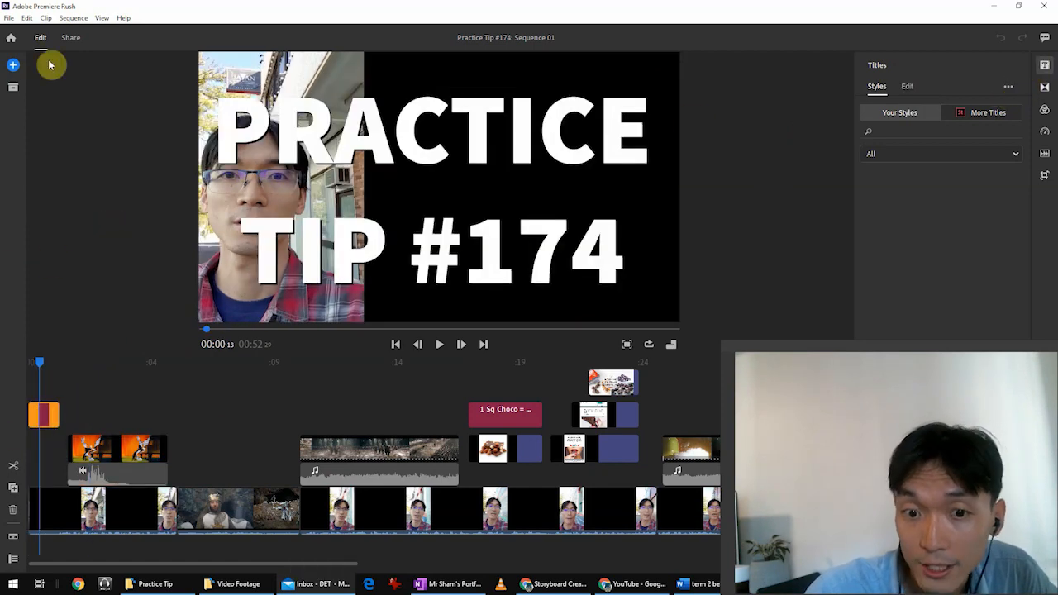
{"action": "left_click", "coordinate": [43, 17]}
{"action": "left_click", "coordinate": [41, 17]}
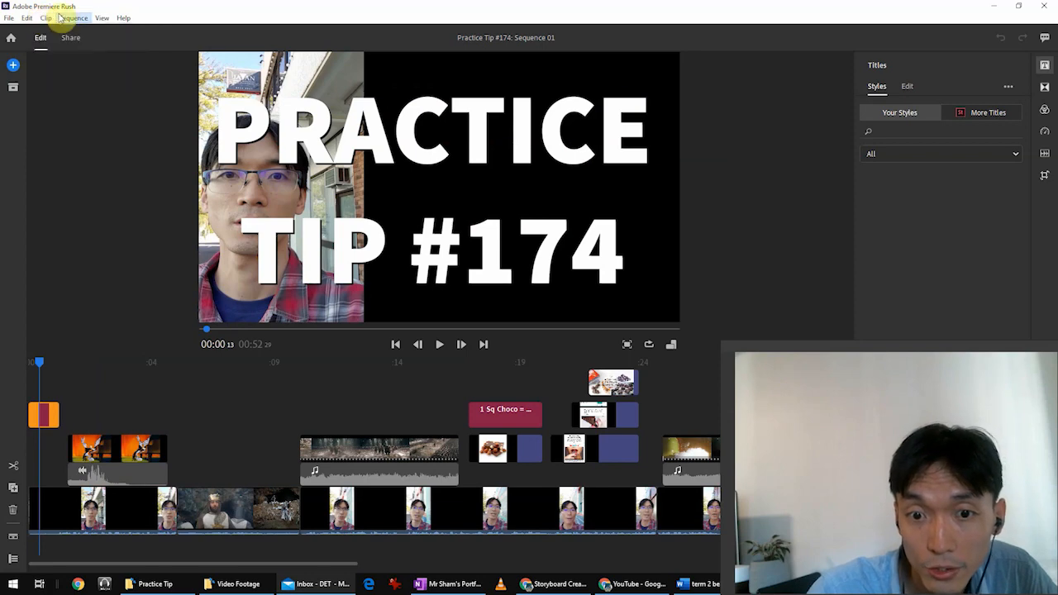
{"action": "left_click", "coordinate": [72, 17]}
{"action": "left_click", "coordinate": [82, 32]}
{"action": "left_click", "coordinate": [236, 33]}
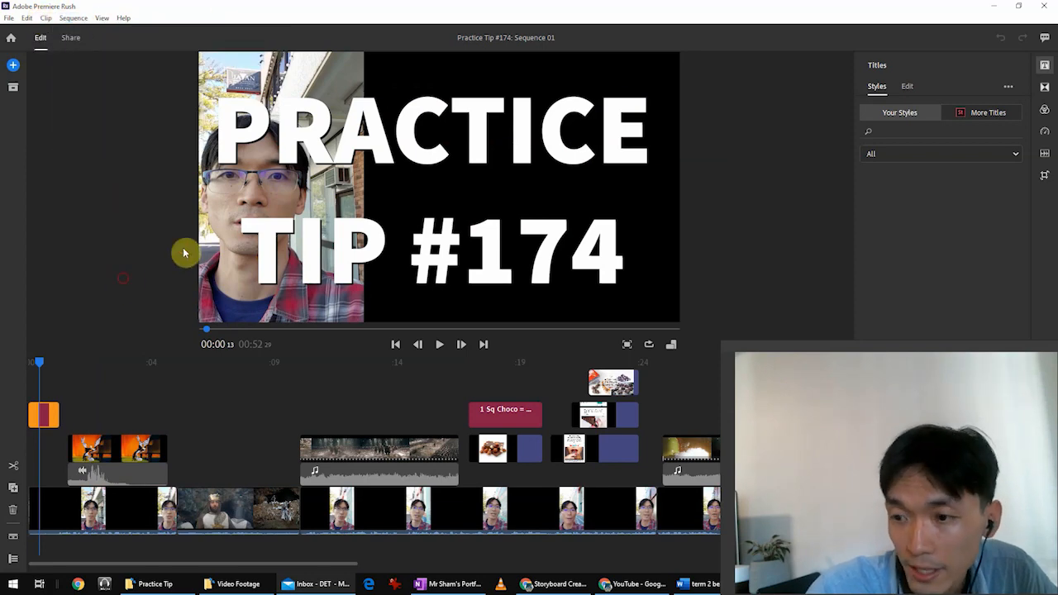
{"action": "left_click", "coordinate": [988, 112]}
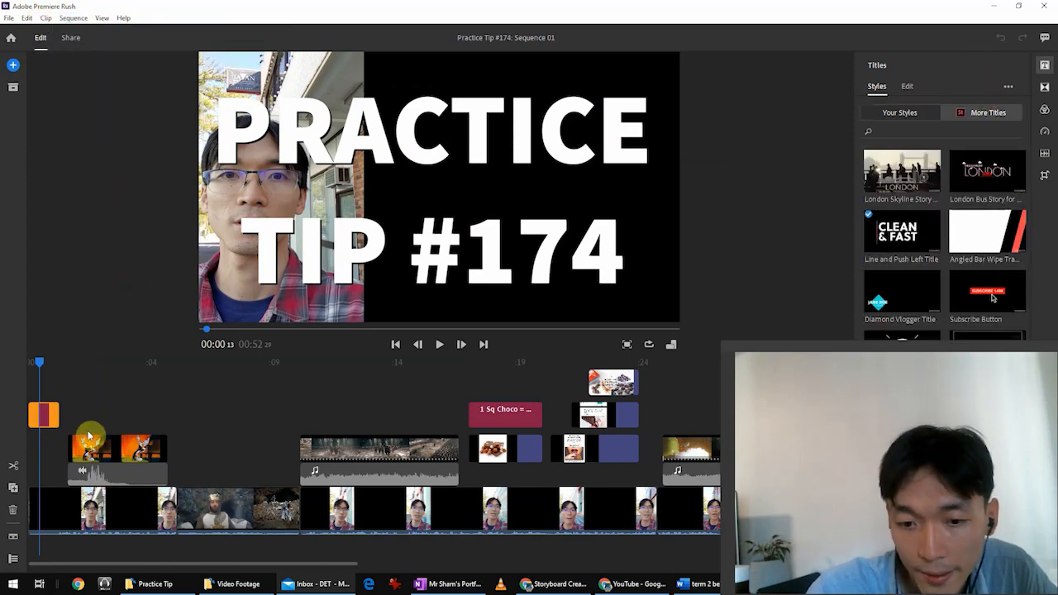
Inspect the first talking-head clip on the main track and the cartoon piano clip layered above it.
{"action": "left_click", "coordinate": [101, 467]}
{"action": "left_click", "coordinate": [83, 511]}
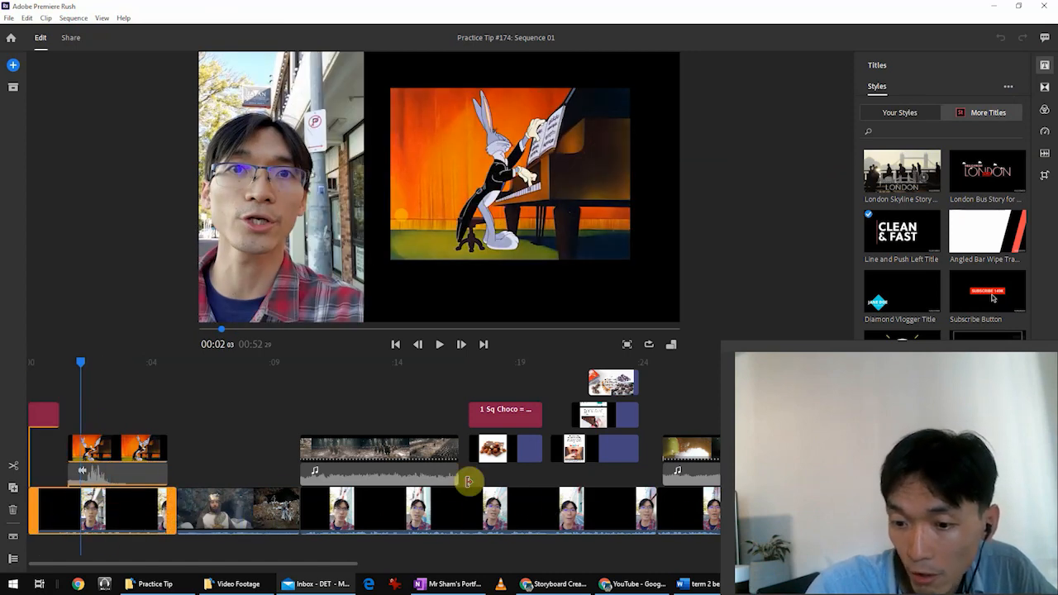
{"action": "left_click", "coordinate": [105, 449]}
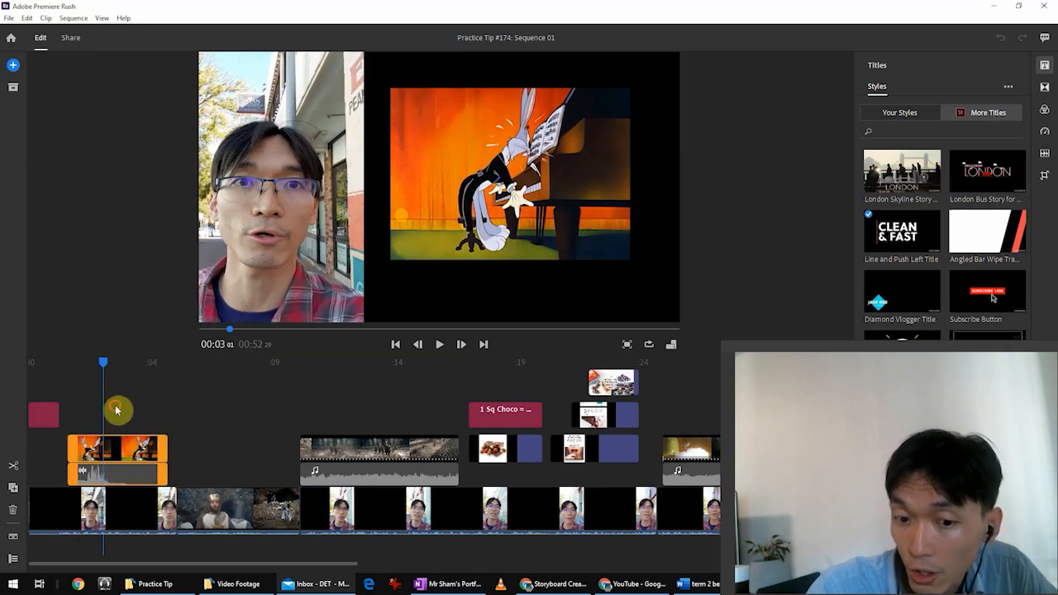
{"action": "left_click", "coordinate": [117, 409]}
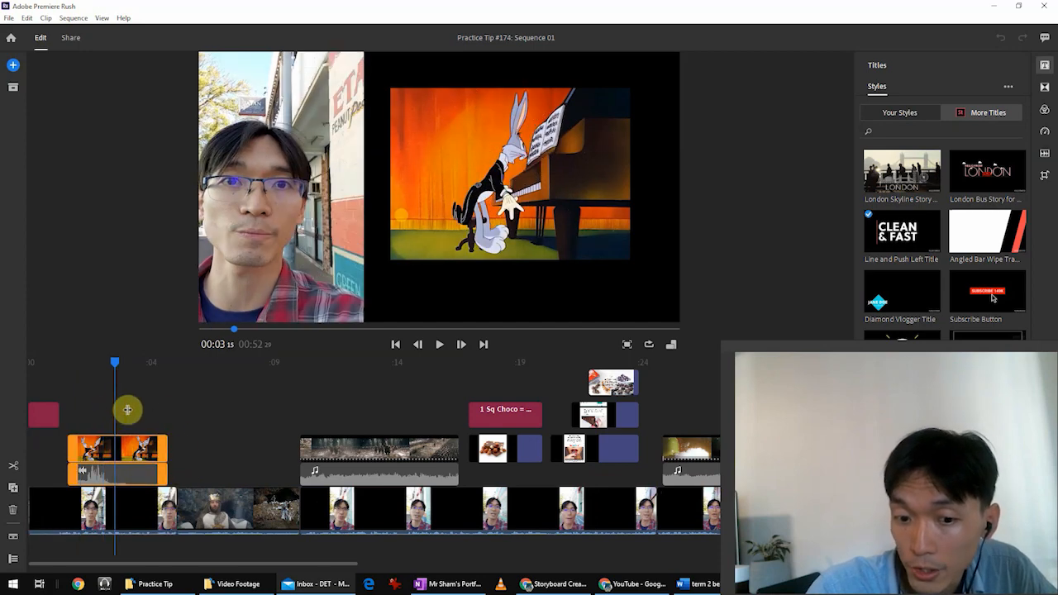
Arrange the Video Footage folder and Premiere Rush side by side, and open the Practice Tip folder inside Done.
{"action": "left_click", "coordinate": [248, 584]}
{"action": "key", "text": "super+Right"}
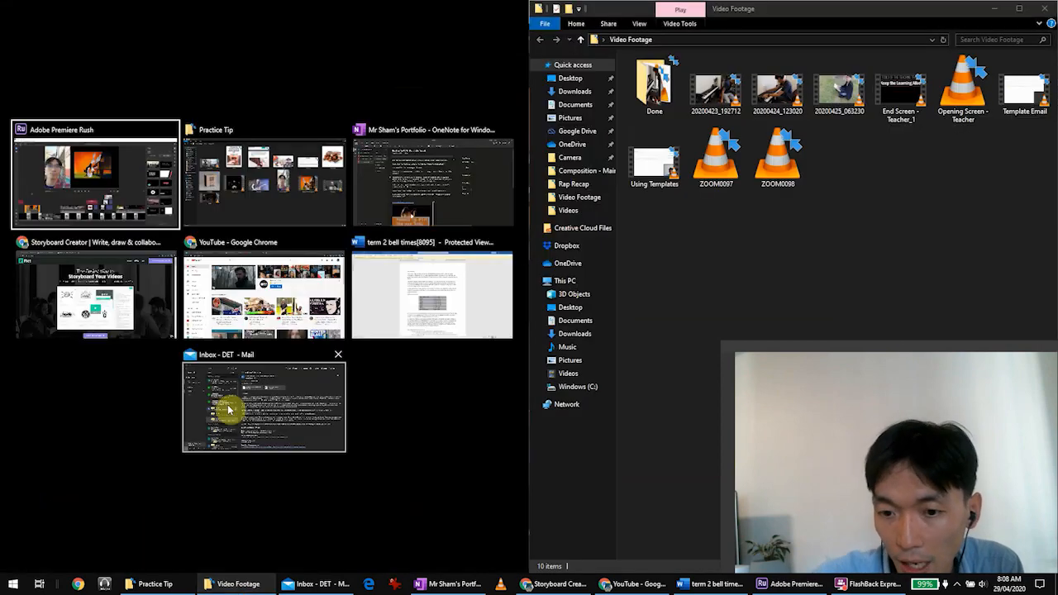
{"action": "left_click", "coordinate": [137, 211]}
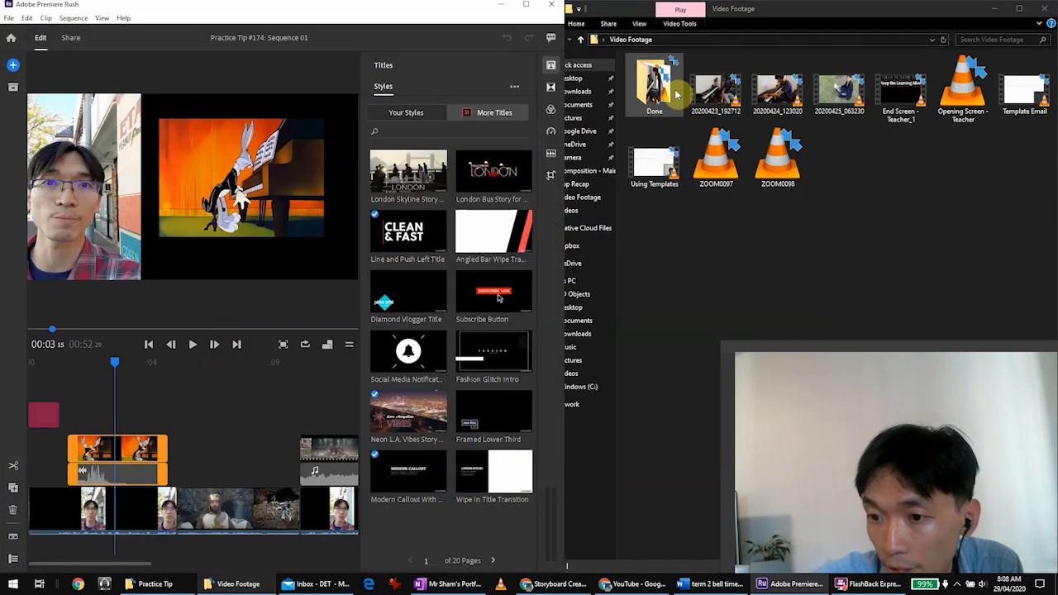
{"action": "double_click", "coordinate": [673, 92]}
{"action": "double_click", "coordinate": [668, 96]}
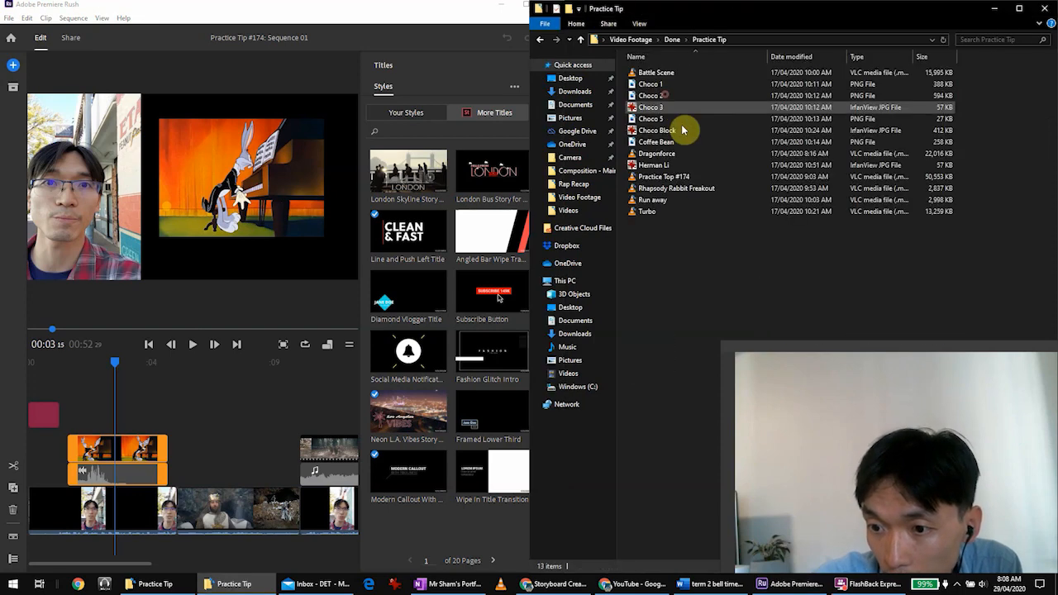
Add the Choco 2 image to the timeline above the cartoon piano clip and reposition it over the cartoon in the frame.
{"action": "left_click_drag", "start_coordinate": [653, 96], "coordinate": [105, 410]}
{"action": "left_click", "coordinate": [147, 210]}
{"action": "left_click", "coordinate": [184, 188]}
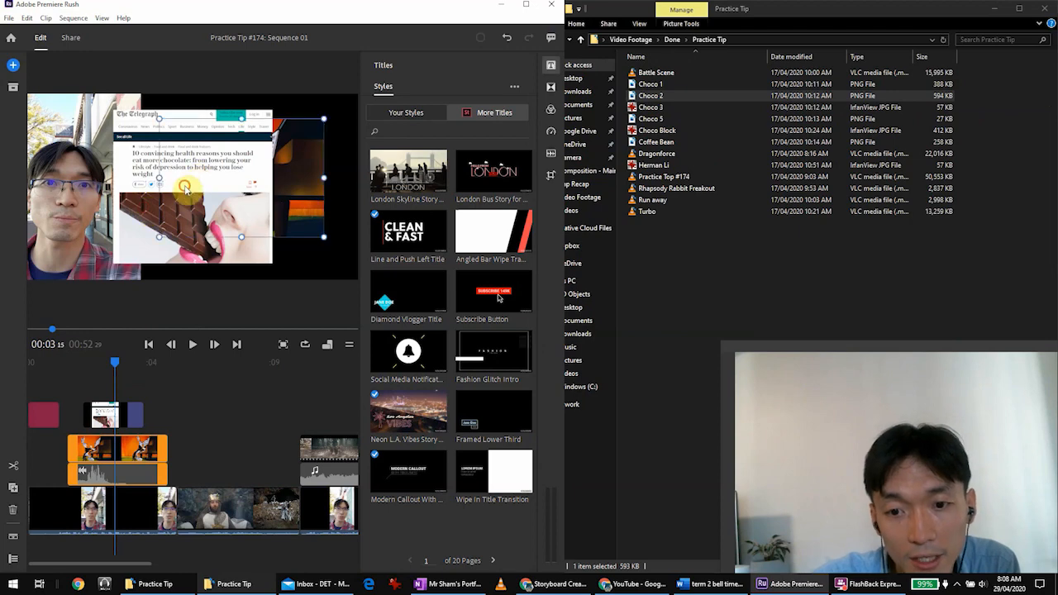
{"action": "left_click", "coordinate": [114, 415]}
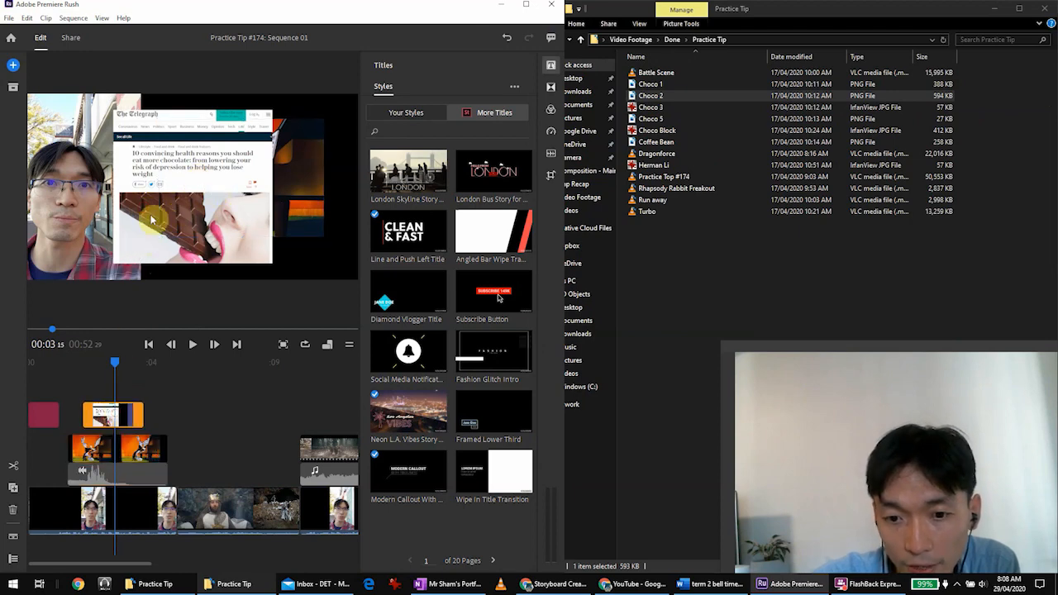
{"action": "left_click_drag", "start_coordinate": [229, 224], "coordinate": [255, 250]}
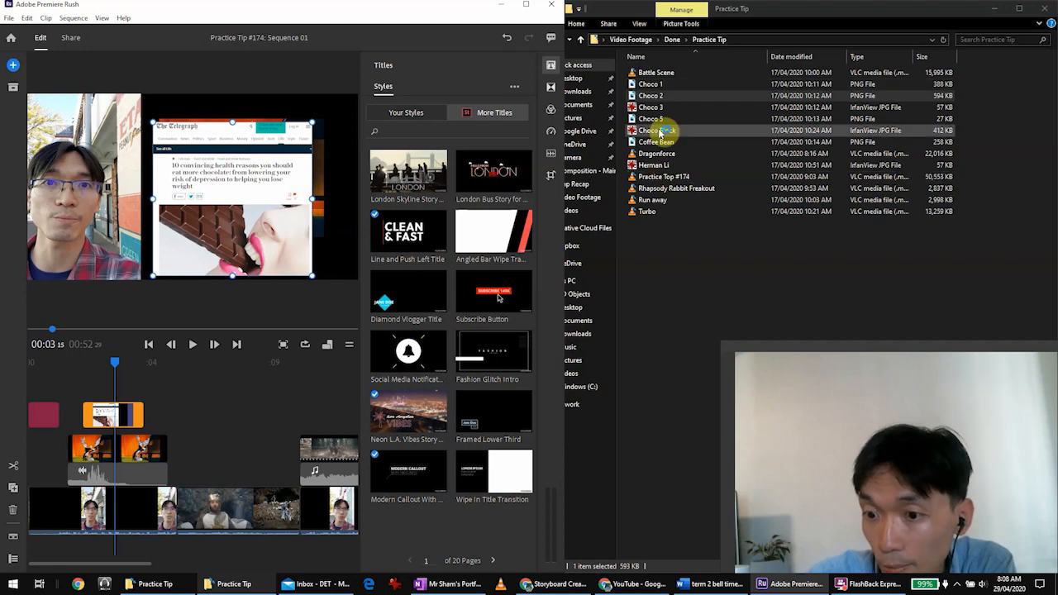
Add the Battle Scene video to the timeline after the Choco 2 image on the same track and select it.
{"action": "left_click_drag", "start_coordinate": [655, 73], "coordinate": [176, 419]}
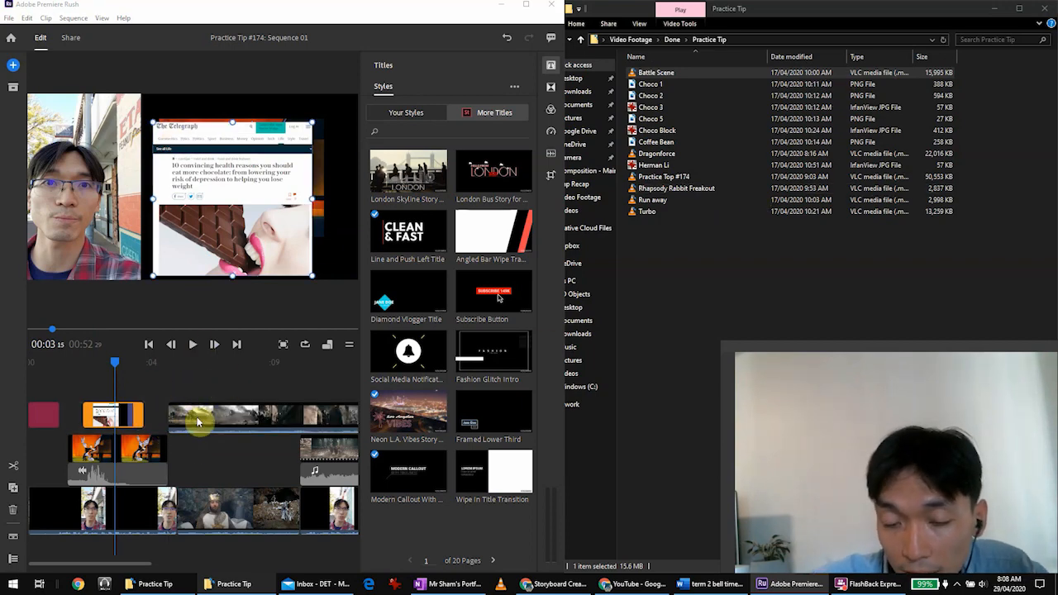
{"action": "left_click", "coordinate": [196, 409]}
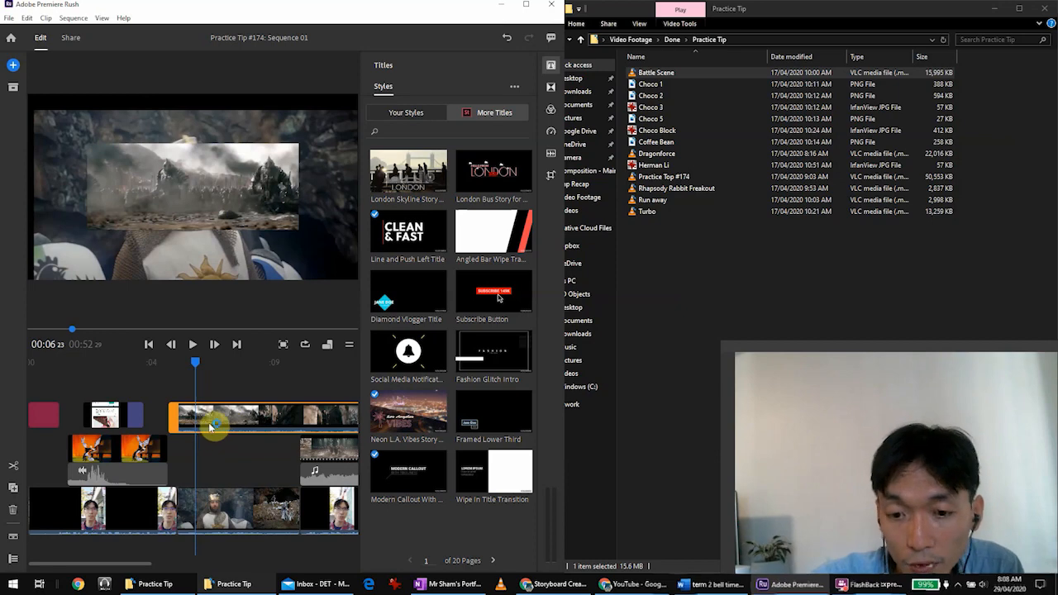
Shift the Choco 2 image in the frame so it overlaps the edge of the talking-head footage.
{"action": "left_click", "coordinate": [125, 416]}
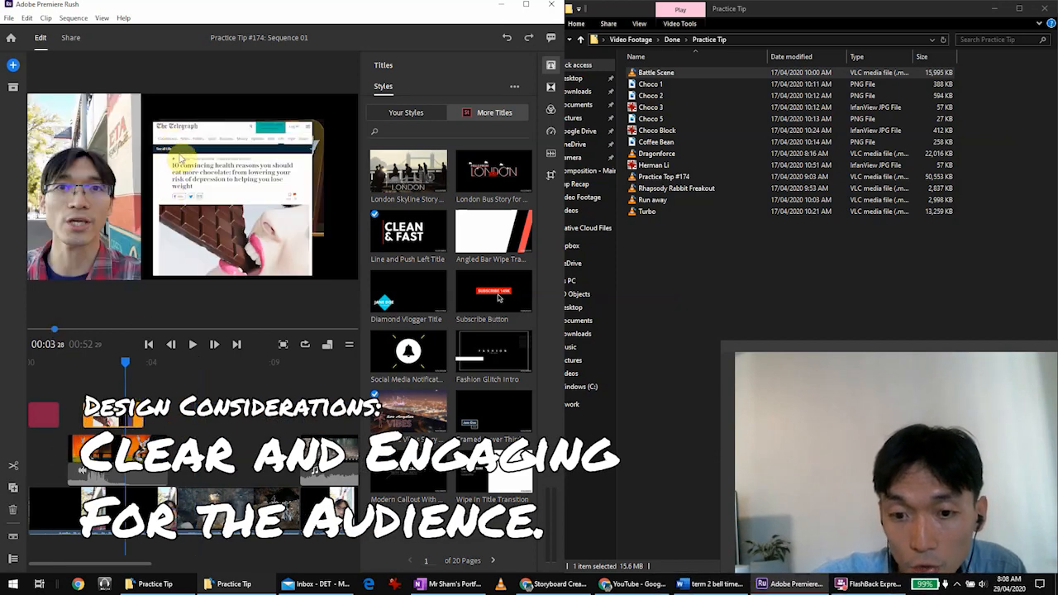
{"action": "left_click_drag", "start_coordinate": [203, 210], "coordinate": [180, 195]}
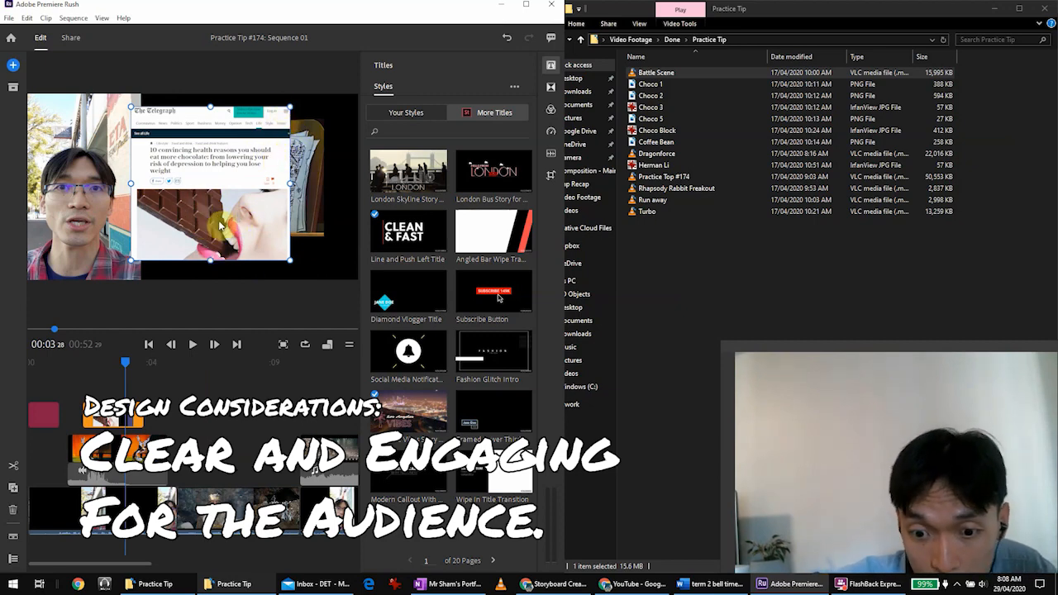
{"action": "left_click", "coordinate": [132, 477]}
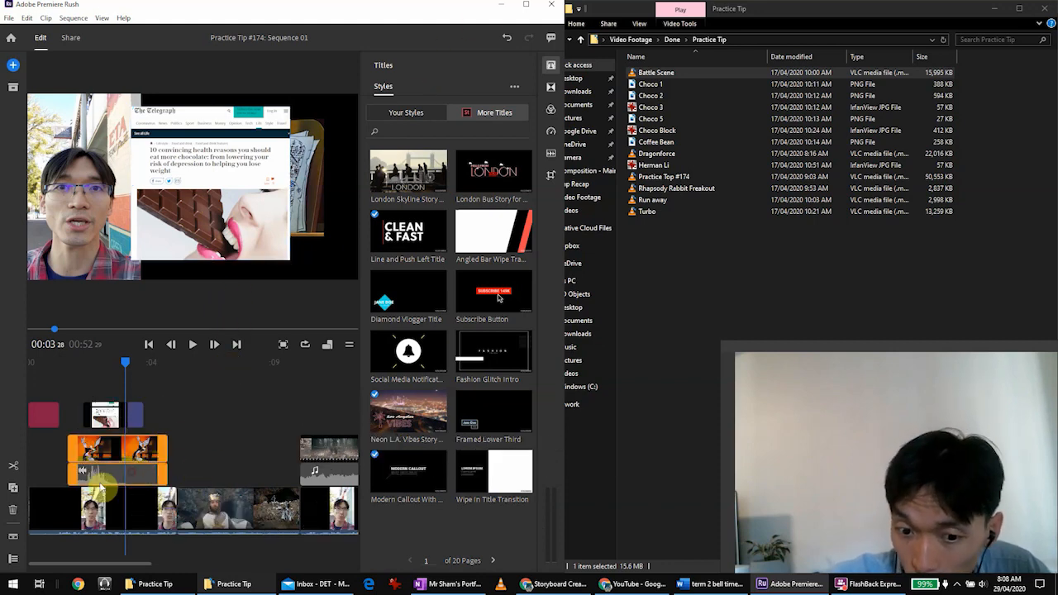
Delete the Choco 2 image clip from the timeline above the cartoon piano clip.
{"action": "left_click", "coordinate": [110, 418]}
{"action": "right_click", "coordinate": [110, 420]}
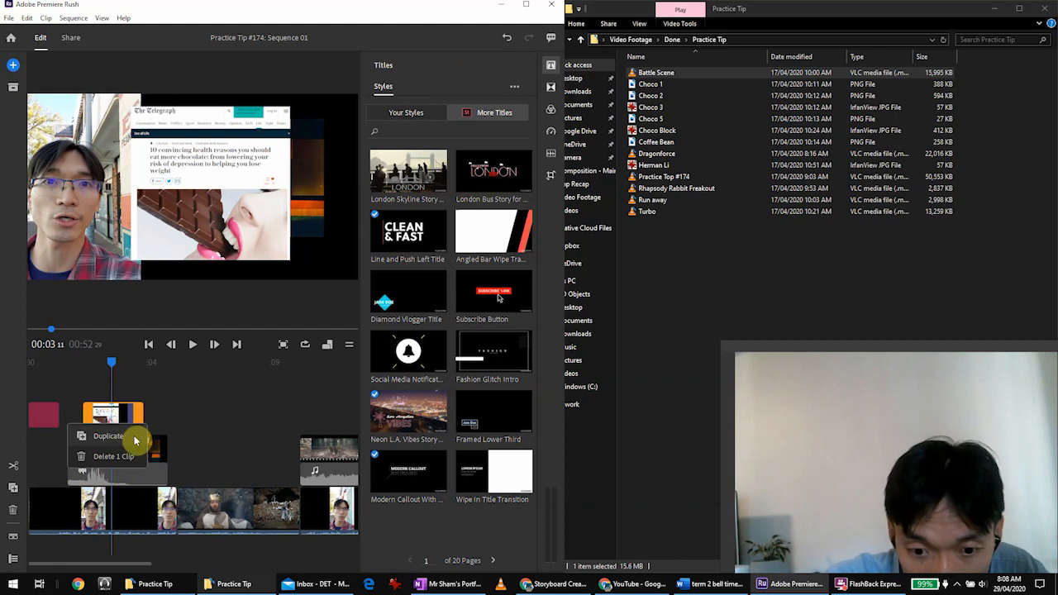
{"action": "left_click", "coordinate": [111, 456]}
Maximize Premiere Rush and show the audio settings of the cartoon piano clip.
{"action": "left_click", "coordinate": [101, 450]}
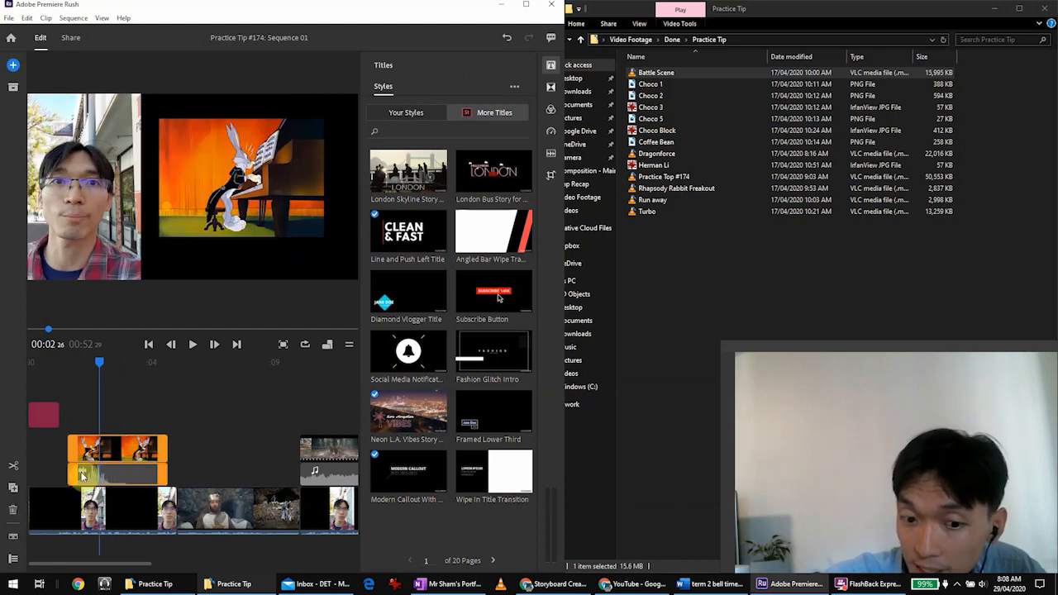
{"action": "left_click", "coordinate": [113, 456]}
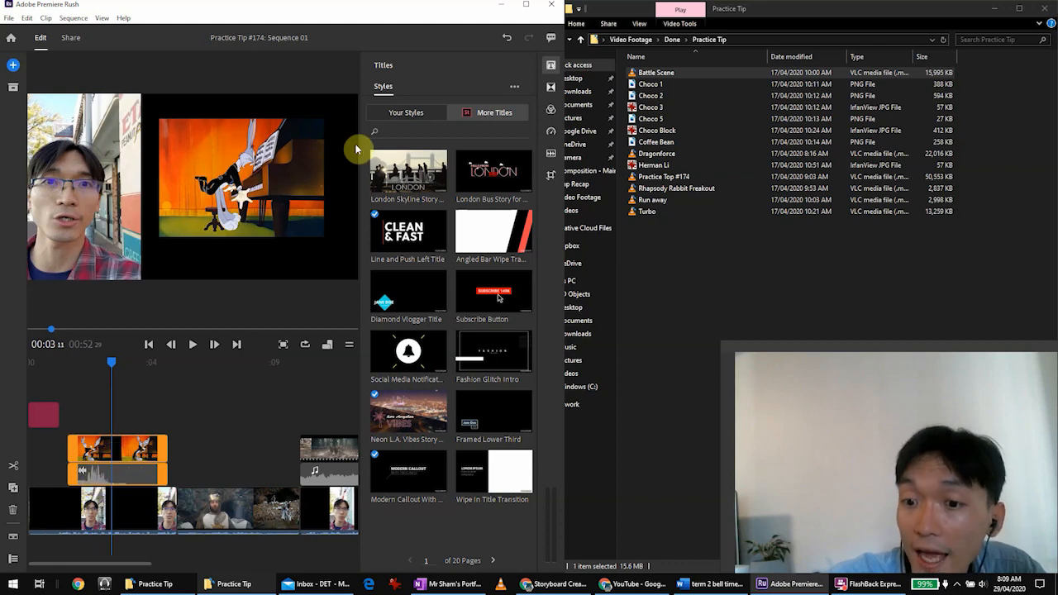
{"action": "left_click", "coordinate": [526, 4]}
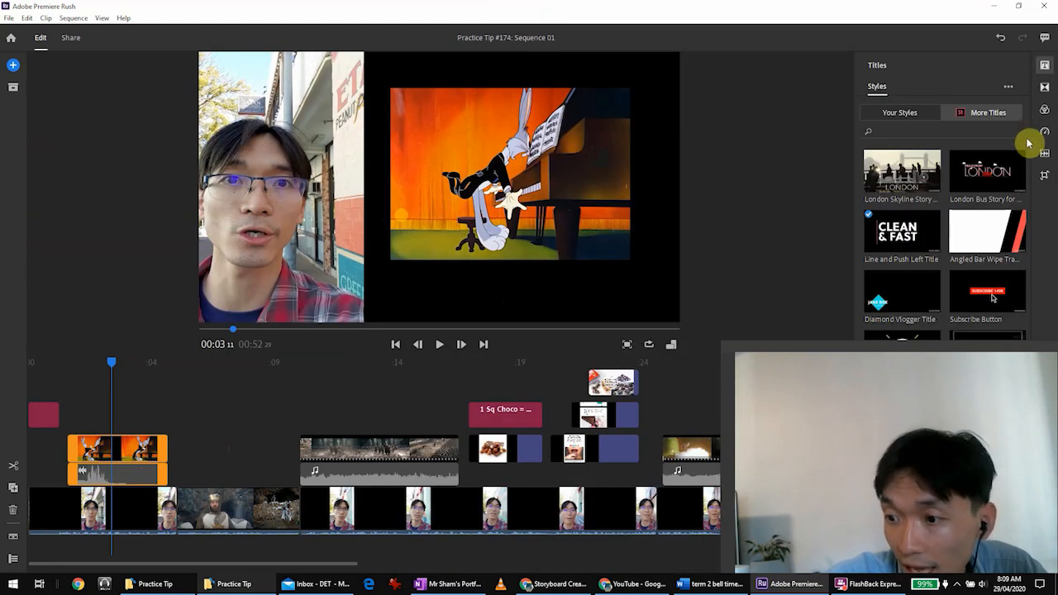
{"action": "left_click", "coordinate": [1045, 157]}
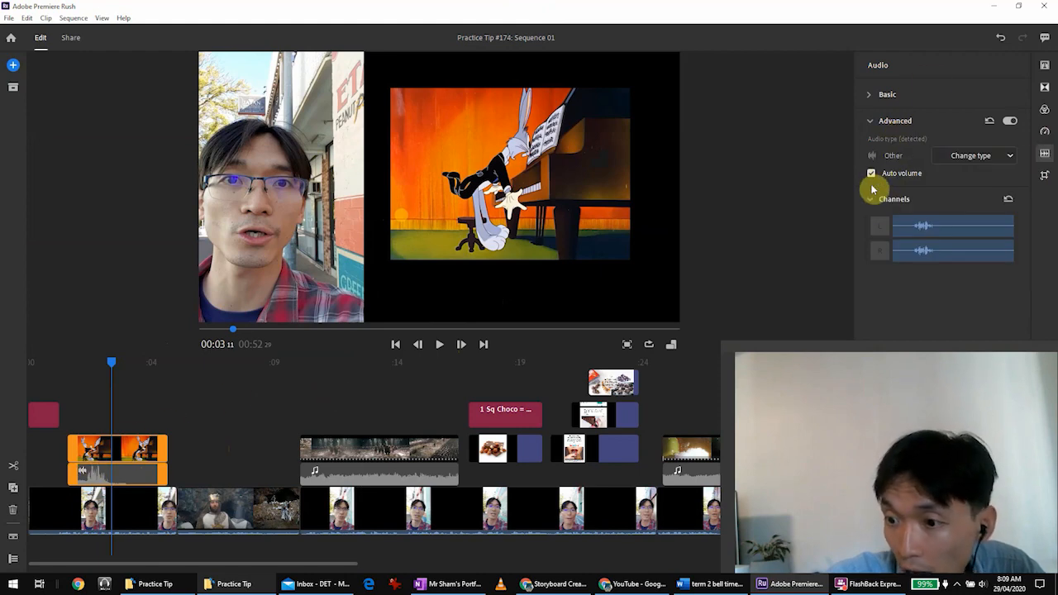
{"action": "left_click", "coordinate": [94, 478]}
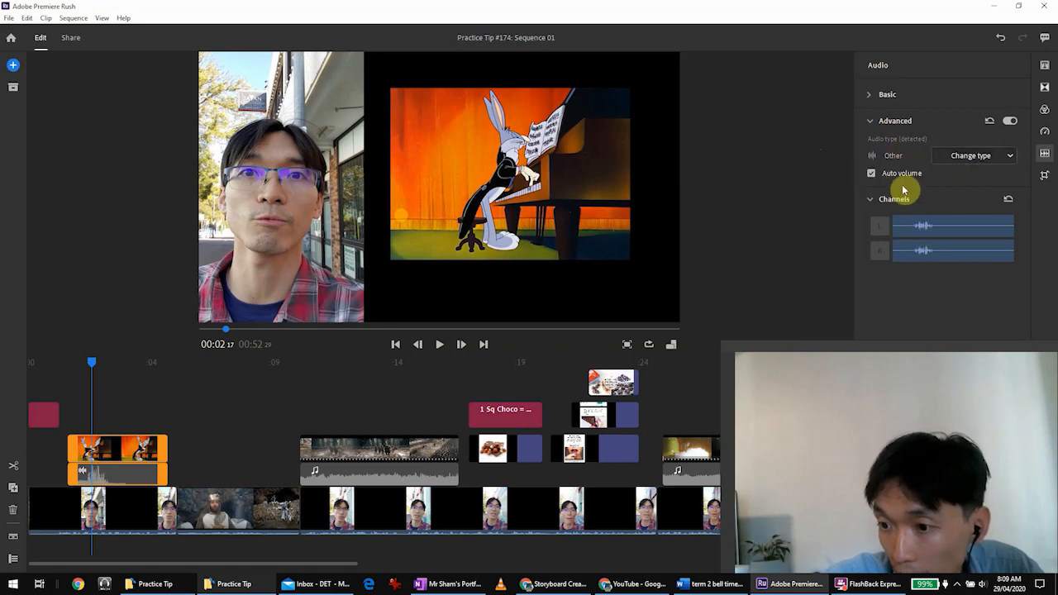
Unmute the cartoon piano clip and set its clip volume to 48.
{"action": "left_click", "coordinate": [872, 95]}
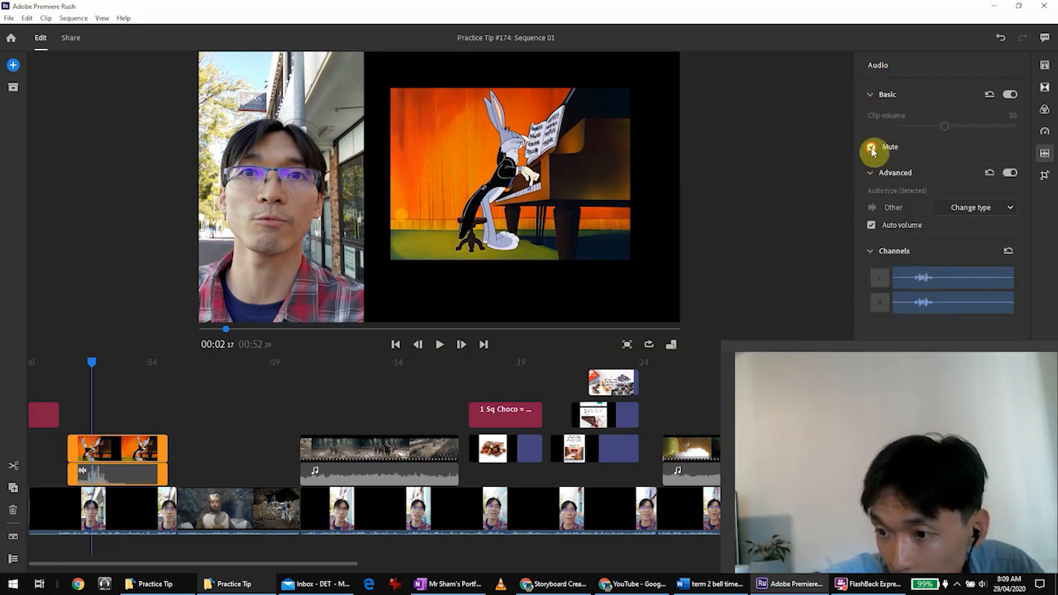
{"action": "left_click", "coordinate": [890, 146]}
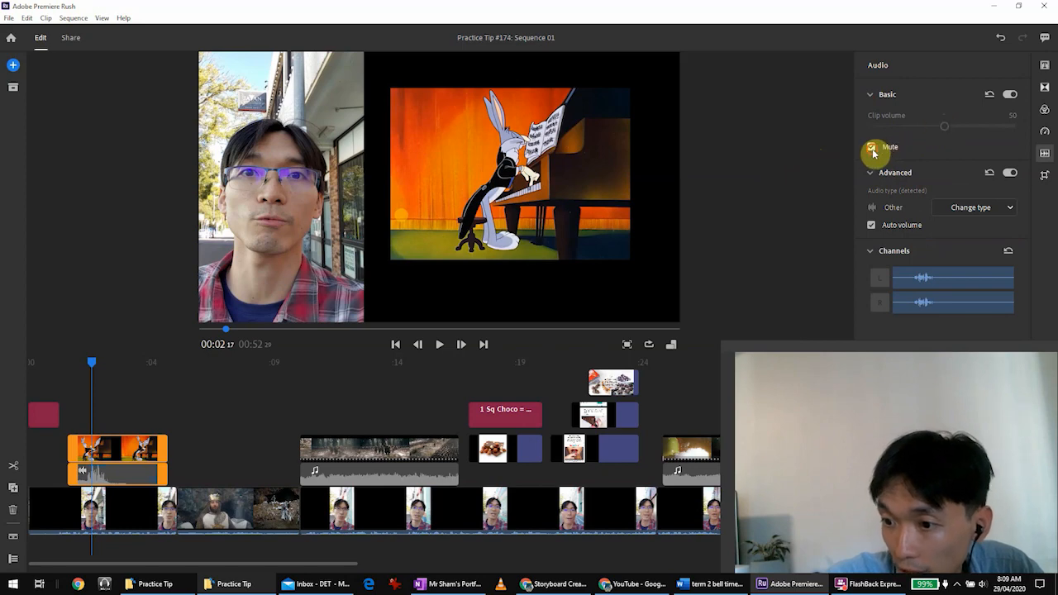
{"action": "left_click", "coordinate": [873, 147]}
{"action": "left_click_drag", "start_coordinate": [944, 126], "coordinate": [940, 126]}
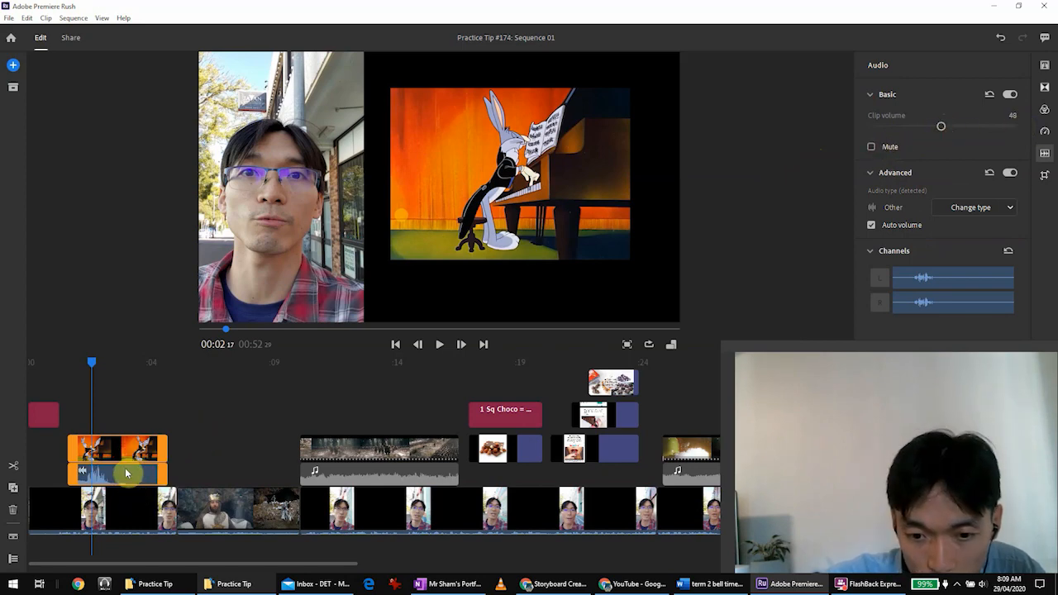
Examine the talking-head clips, the stacked chocolate article screenshots, and the "1 Sq Choco = 1 Bar learnt" title with its chocolate image.
{"action": "left_click", "coordinate": [108, 515]}
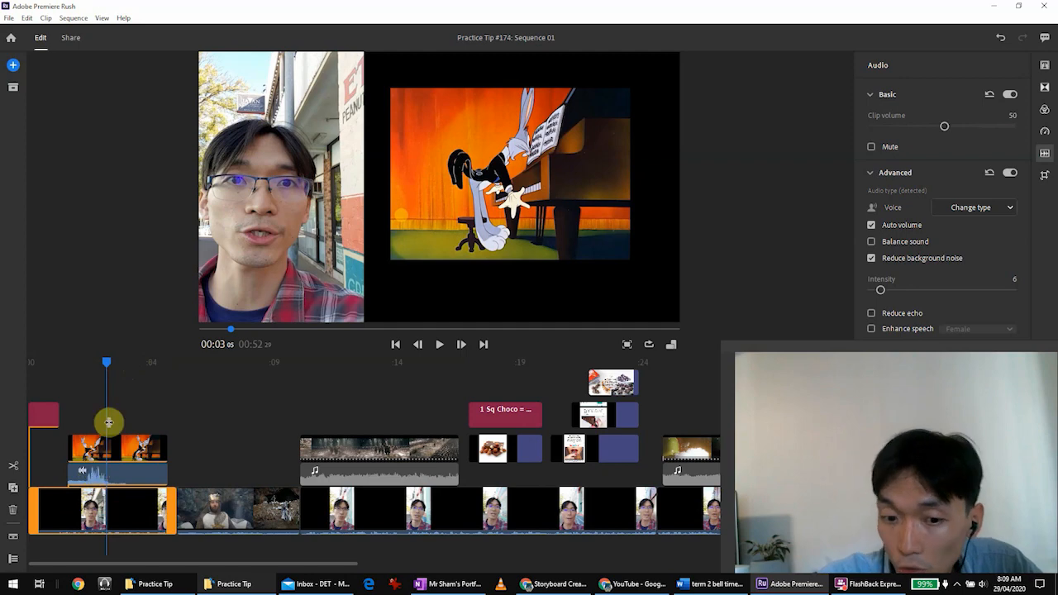
{"action": "left_click_drag", "start_coordinate": [108, 363], "coordinate": [554, 335]}
{"action": "left_click", "coordinate": [601, 449]}
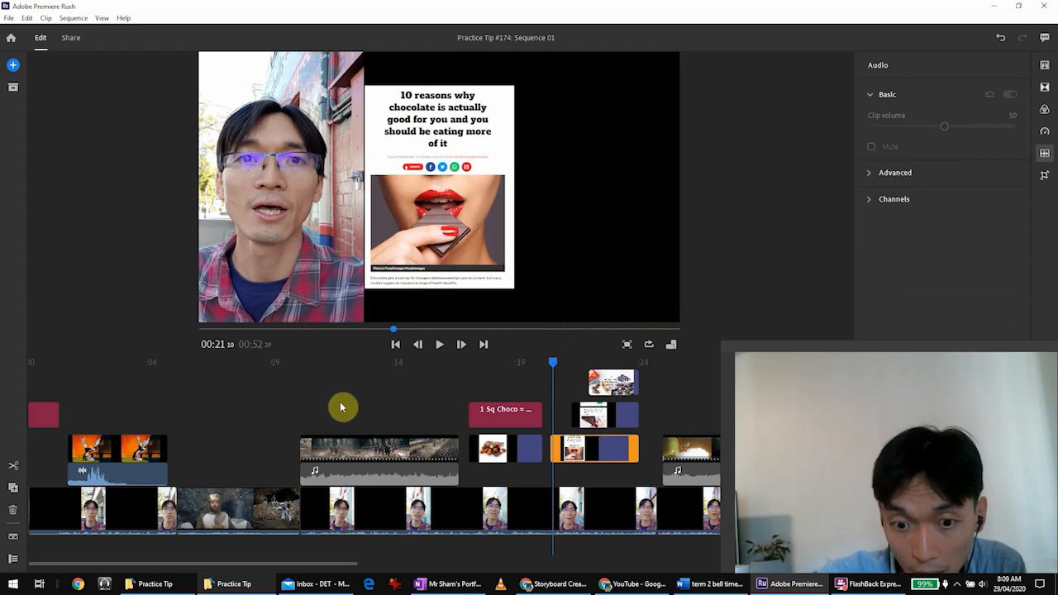
{"action": "left_click", "coordinate": [582, 515]}
{"action": "left_click", "coordinate": [604, 451]}
{"action": "left_click", "coordinate": [614, 416]}
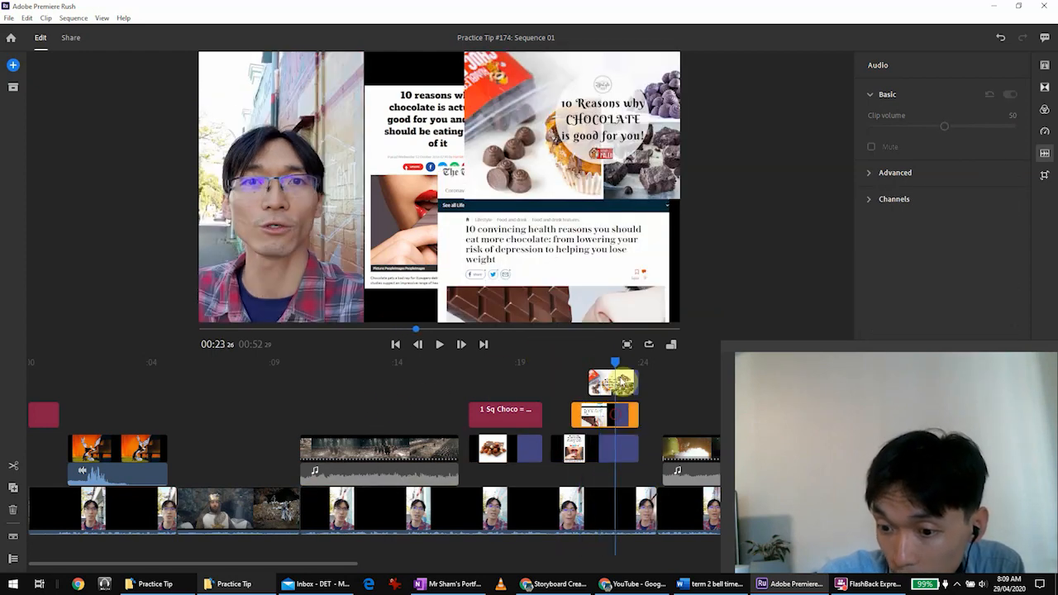
{"action": "left_click", "coordinate": [617, 383]}
{"action": "left_click", "coordinate": [543, 383]}
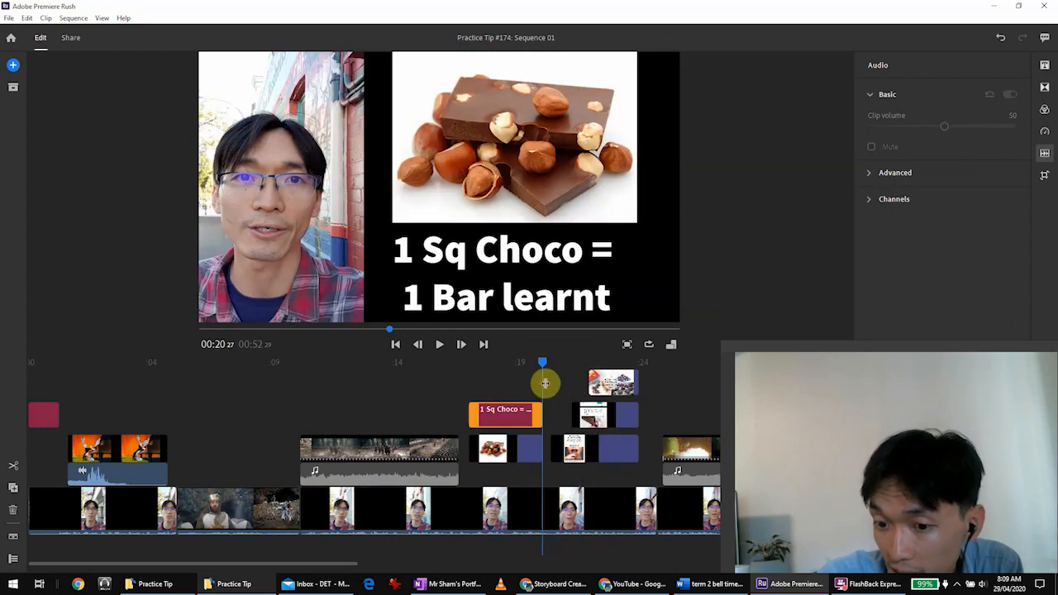
{"action": "left_click", "coordinate": [494, 449]}
{"action": "left_click", "coordinate": [490, 532]}
Play the sequence from the chocolate article screenshots through to the fire clip to review the layered media.
{"action": "scroll", "coordinate": [496, 430], "scroll_direction": "right", "scroll_amount": 1}
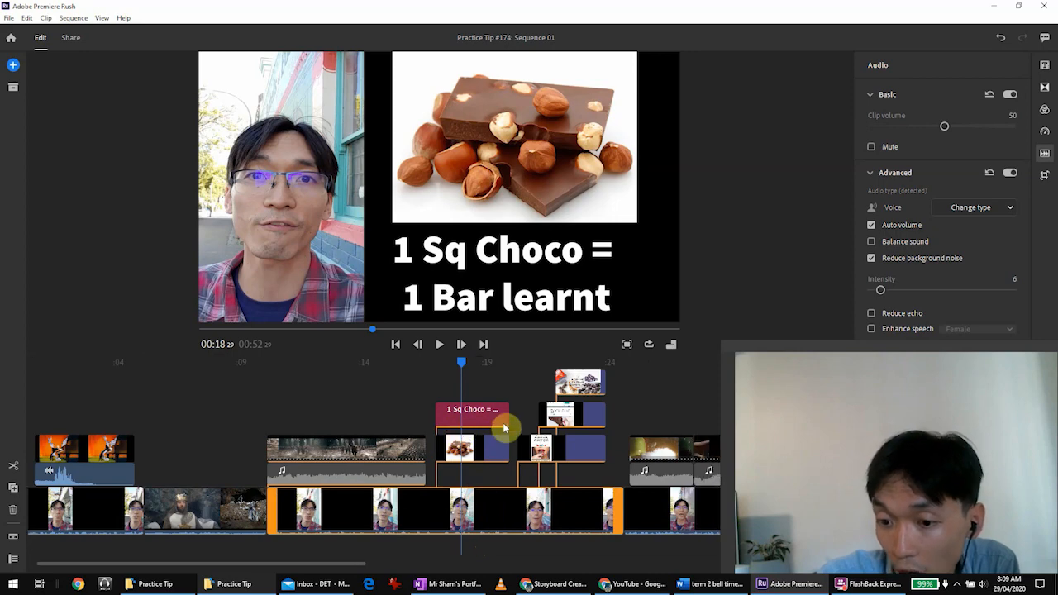
{"action": "left_click_drag", "start_coordinate": [460, 370], "coordinate": [516, 377]}
{"action": "key", "text": "space"}
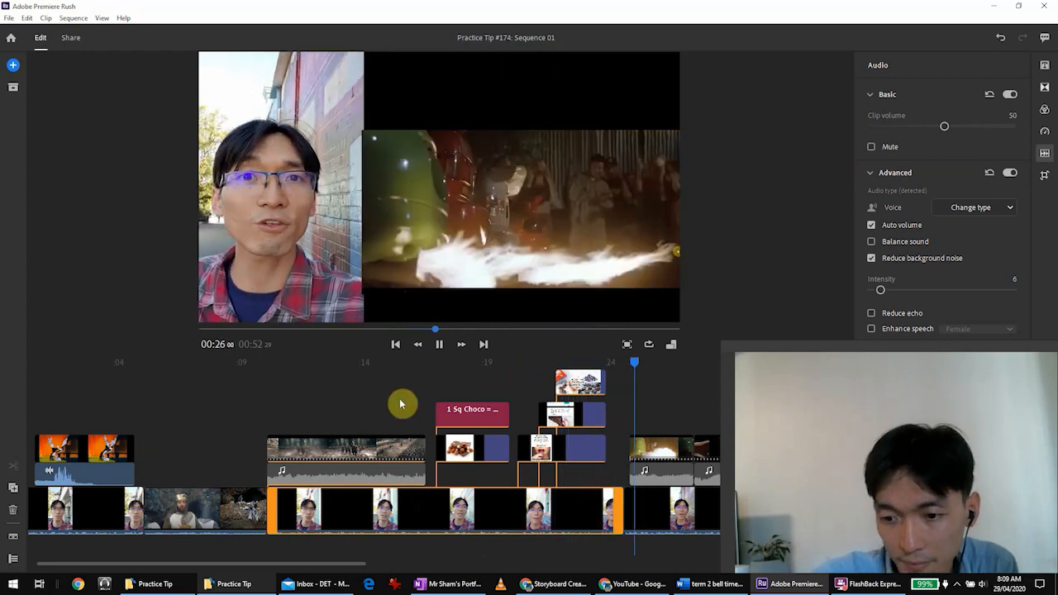
{"action": "key", "text": "space"}
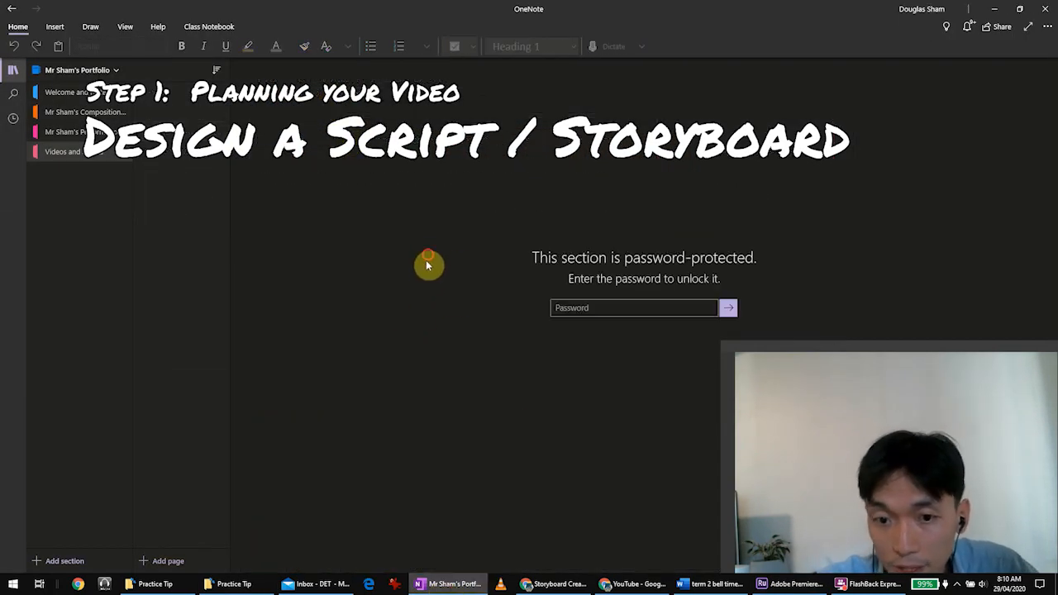
Unlock the password-protected videos section in OneNote by entering the section password.
{"action": "type", "text": "****"}
{"action": "left_click", "coordinate": [729, 309]}
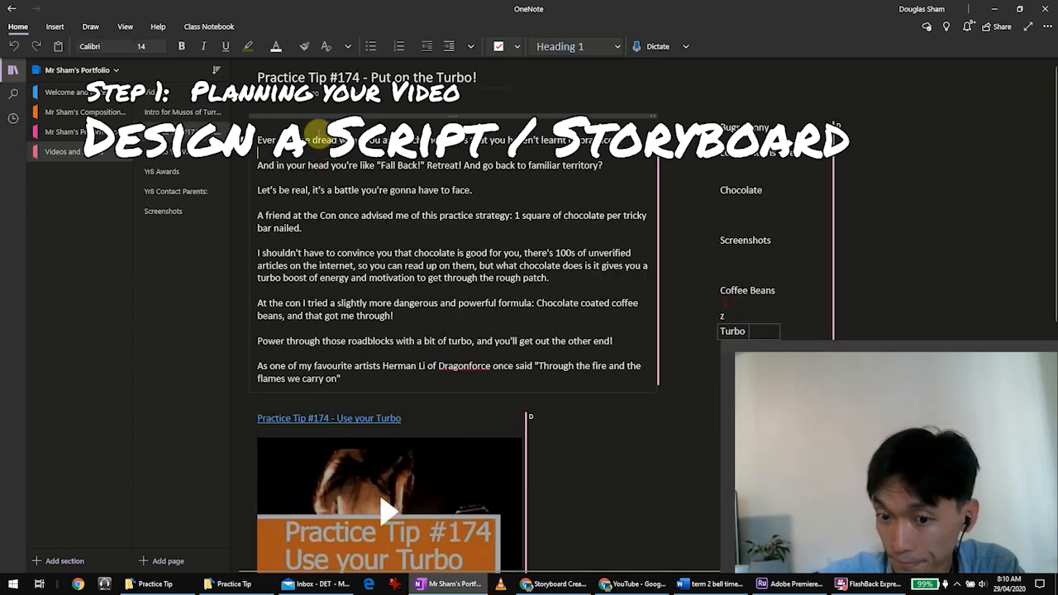
Review the Practice Tip #174 script and its media notes in OneNote against the Premiere Rush timeline, and return to the script.
{"action": "left_click_drag", "start_coordinate": [316, 135], "coordinate": [419, 355]}
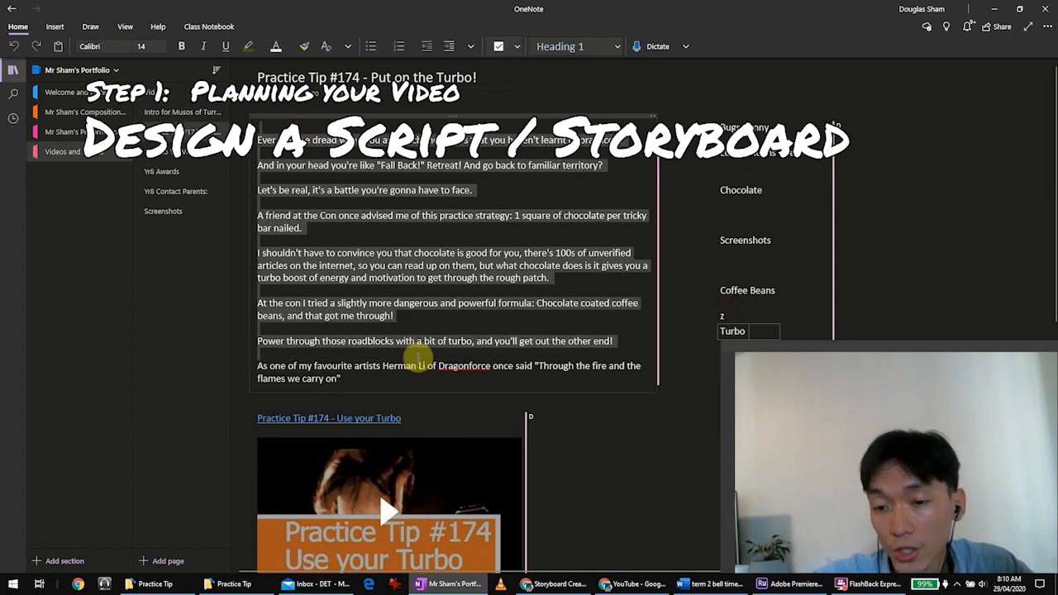
{"action": "left_click", "coordinate": [728, 166]}
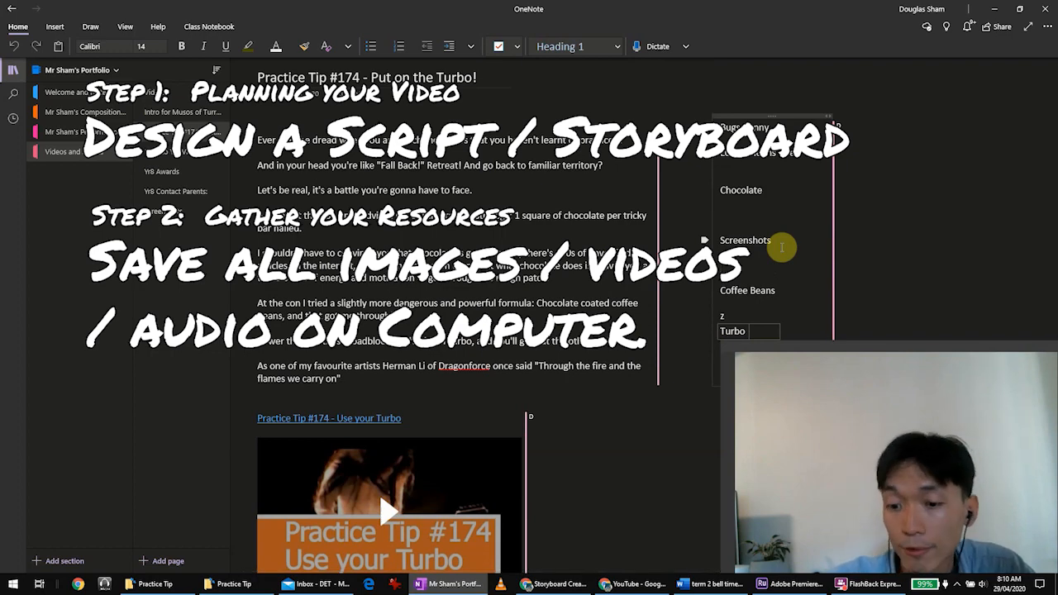
{"action": "left_click", "coordinate": [814, 585]}
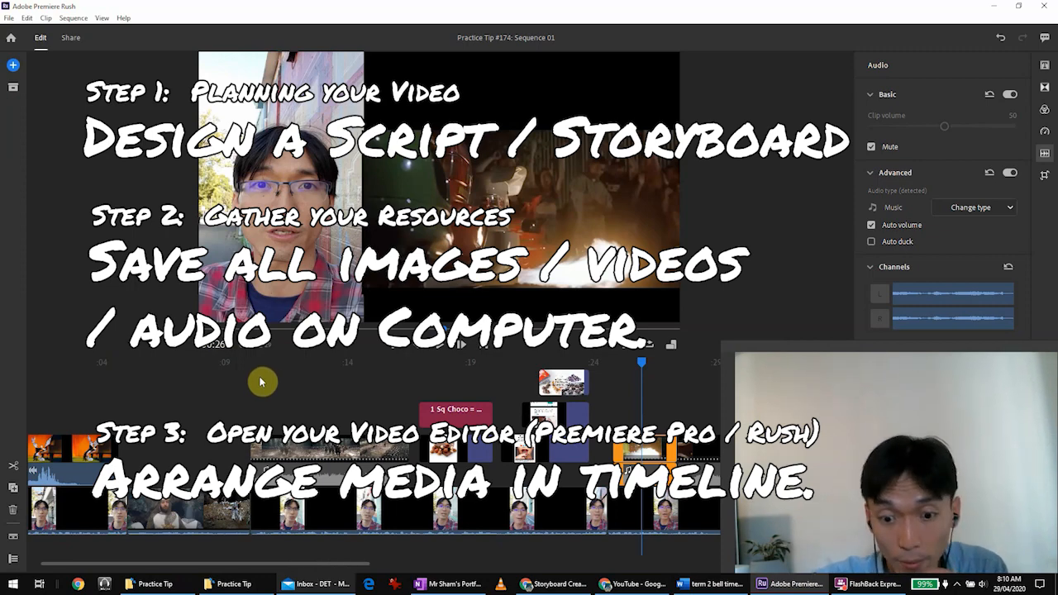
{"action": "left_click", "coordinate": [451, 583]}
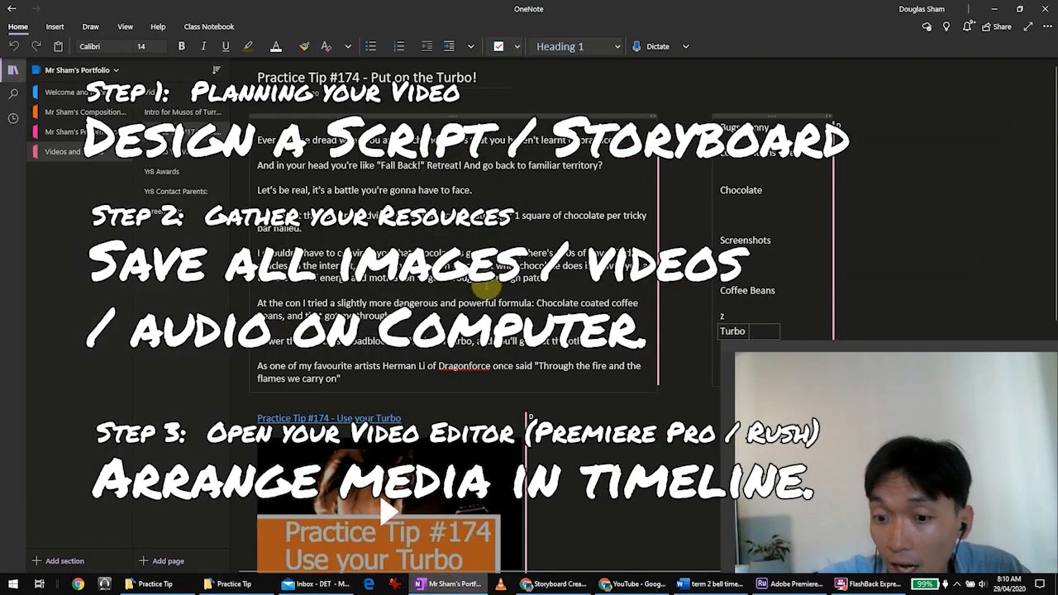